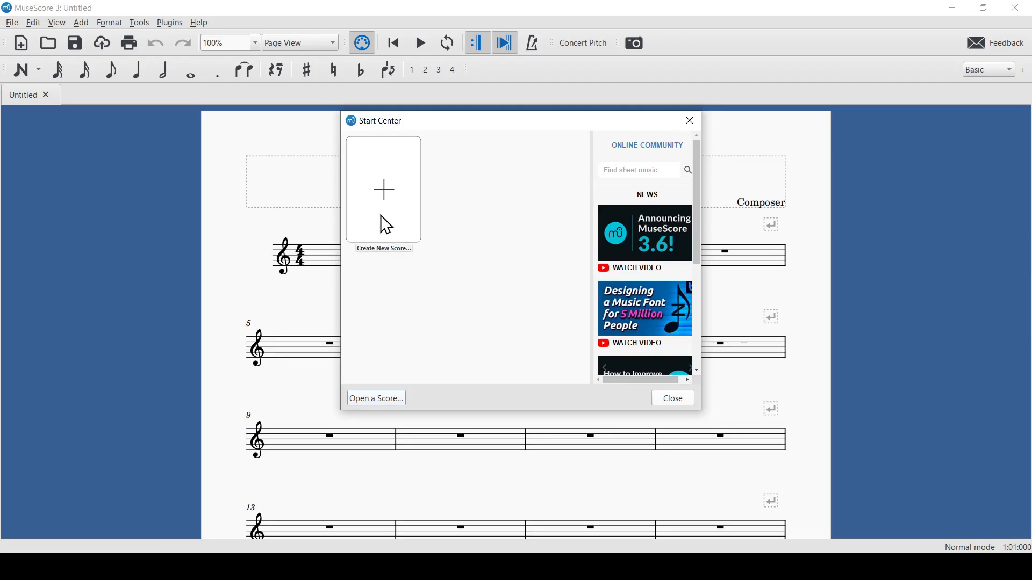
# Title the new score "Twinkle, Twinkle Little Star" and accept the Choose Instruments template
pyautogui.write('T')
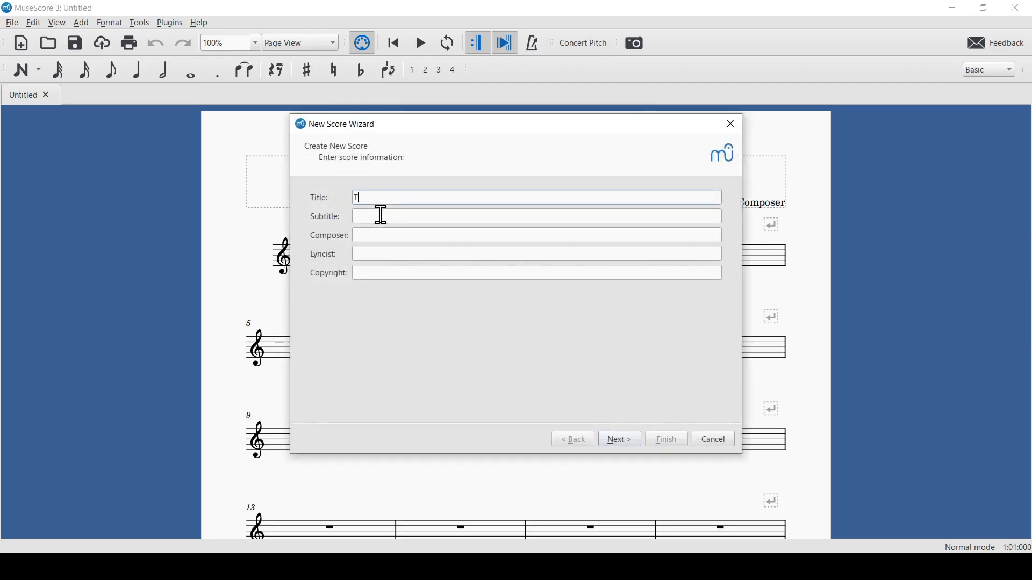
pyautogui.write('winkle, Twinkle Little Str')
pyautogui.press('BackSpace')
pyautogui.write('ar')
pyautogui.click(619, 443)
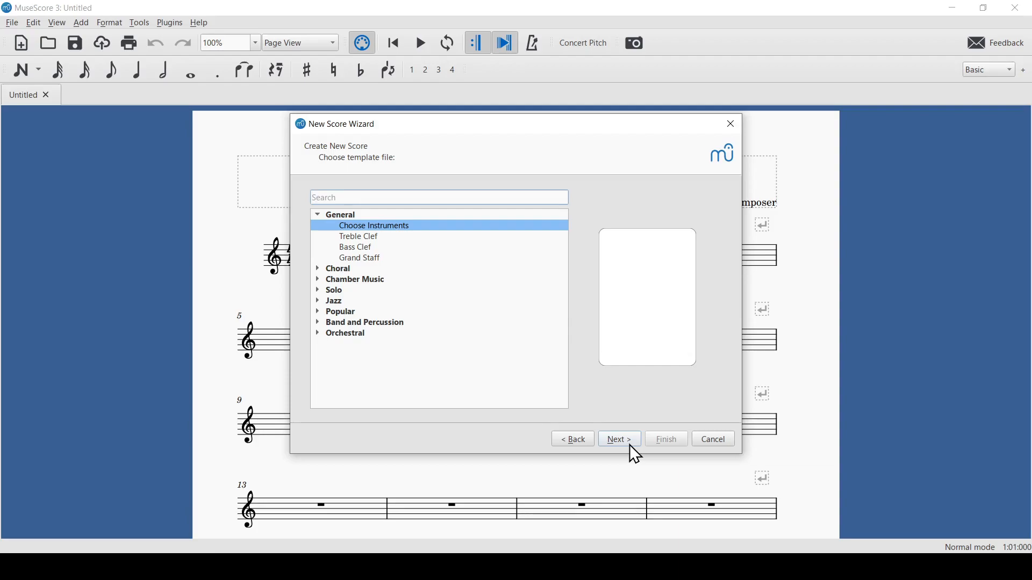
pyautogui.click(630, 444)
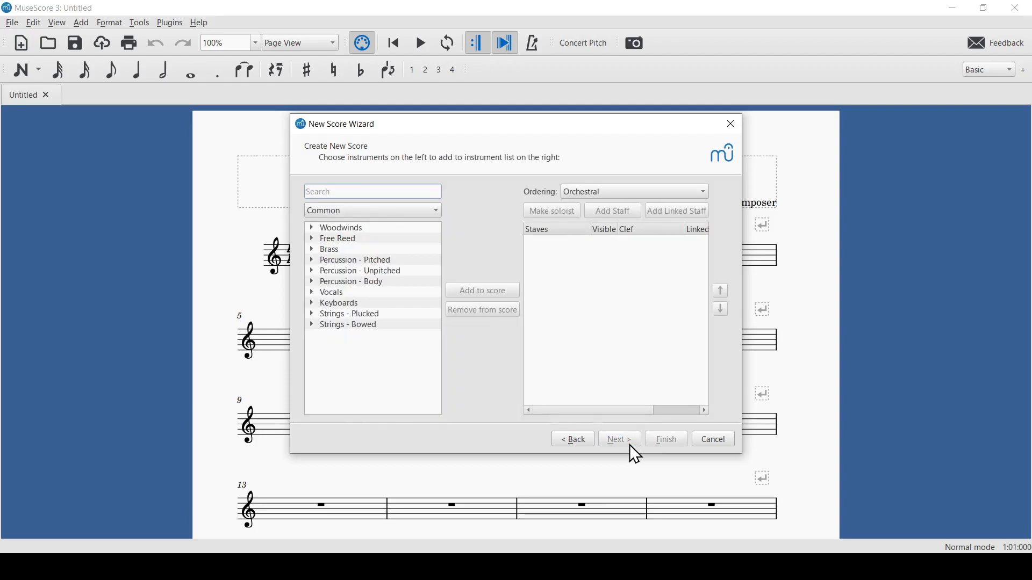
# Find the generic Harmonica among the instruments and add it to the score
pyautogui.write('Harmo')
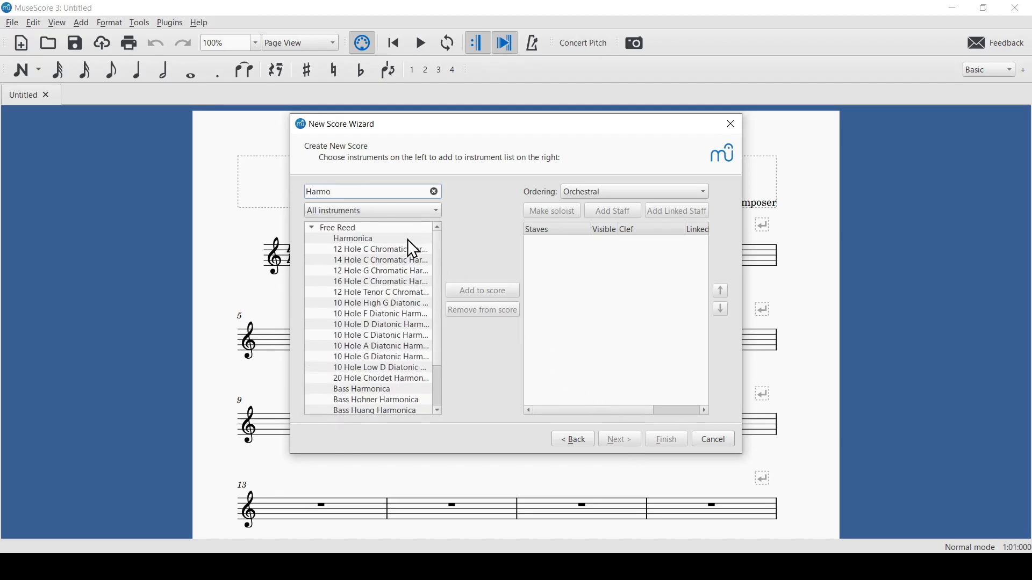
pyautogui.click(377, 239)
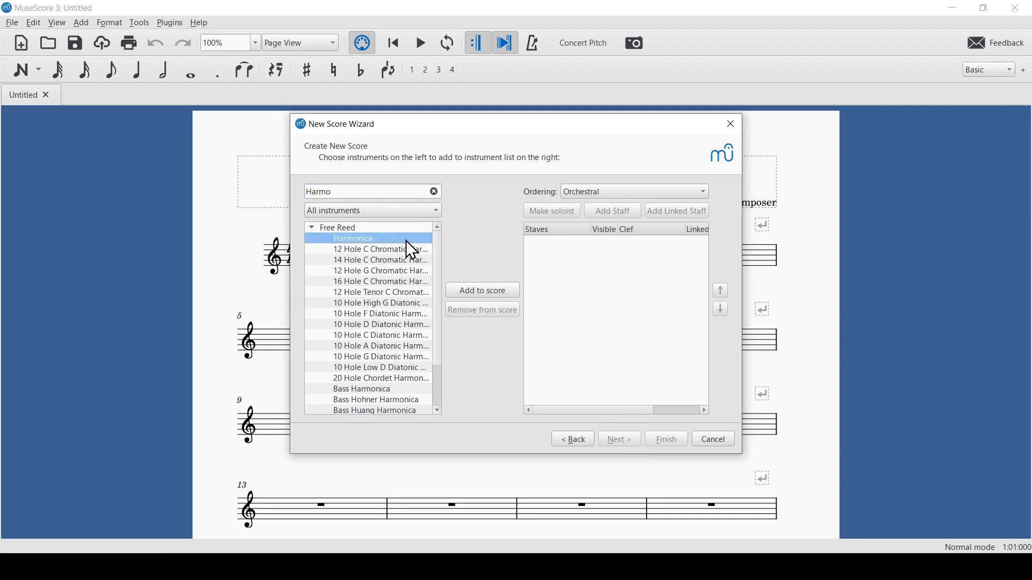
pyautogui.click(478, 291)
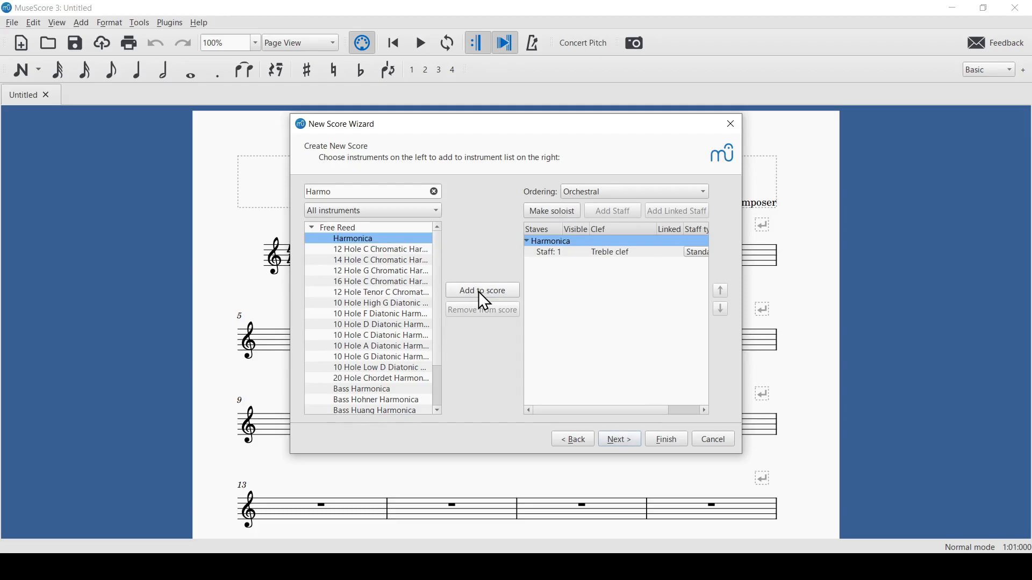
# Find the Grand Piano among the instruments and add it to the score
pyautogui.doubleClick(338, 198)
pyautogui.write('Grand')
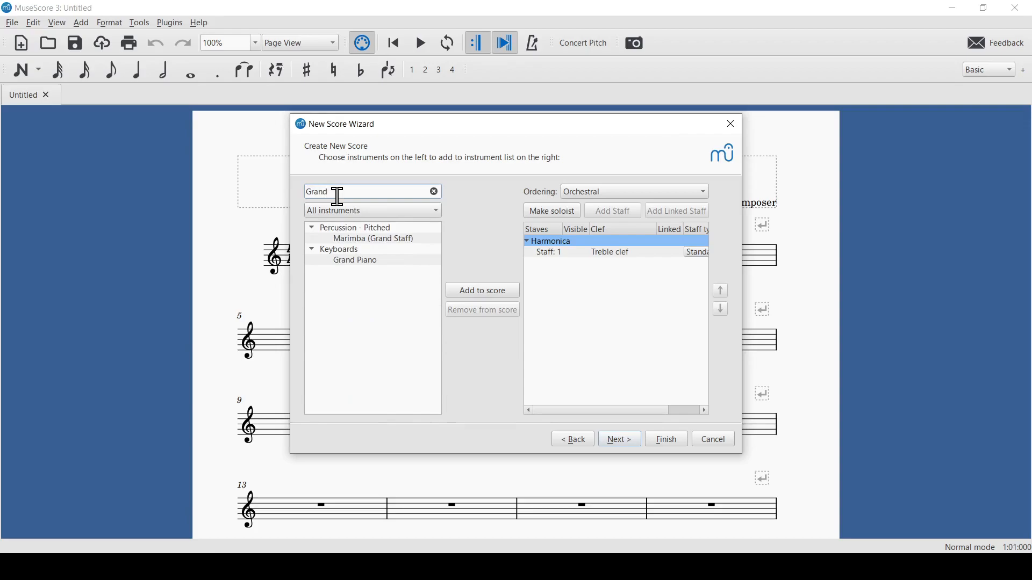
pyautogui.click(370, 264)
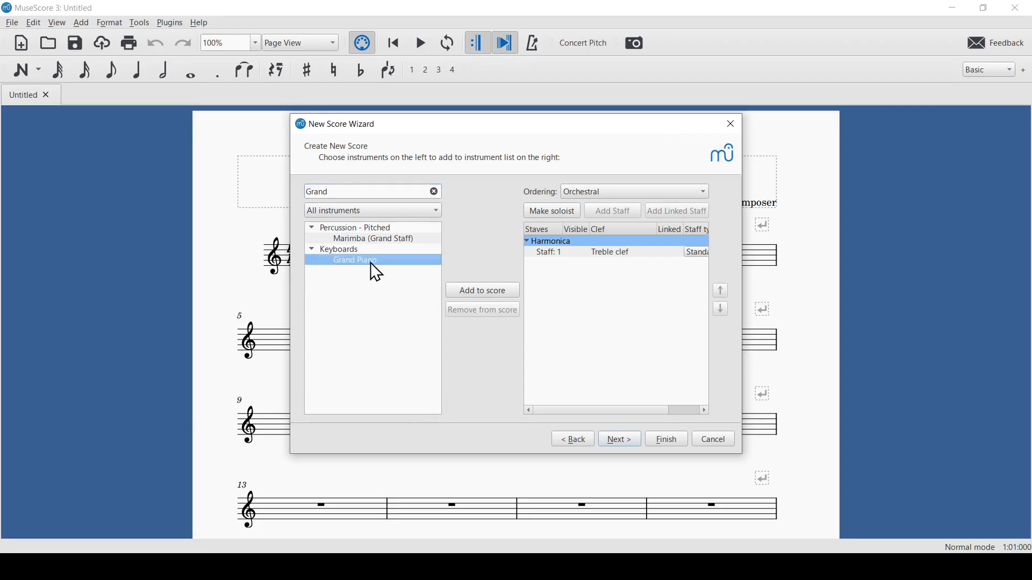
pyautogui.click(479, 294)
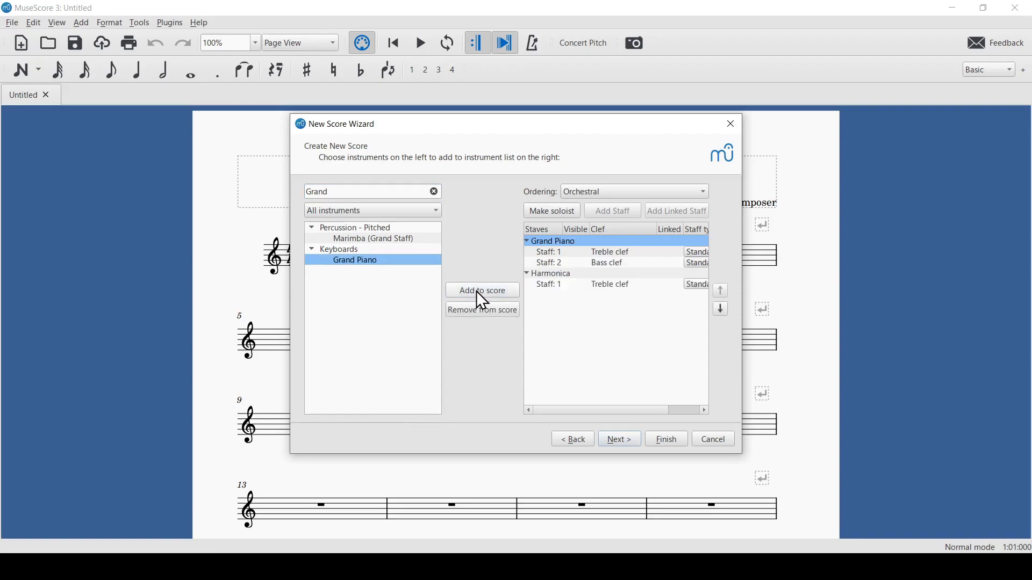
# Keep C major and 4/4, set 15 measures and a tempo of 100 BPM, and create the score
pyautogui.click(619, 438)
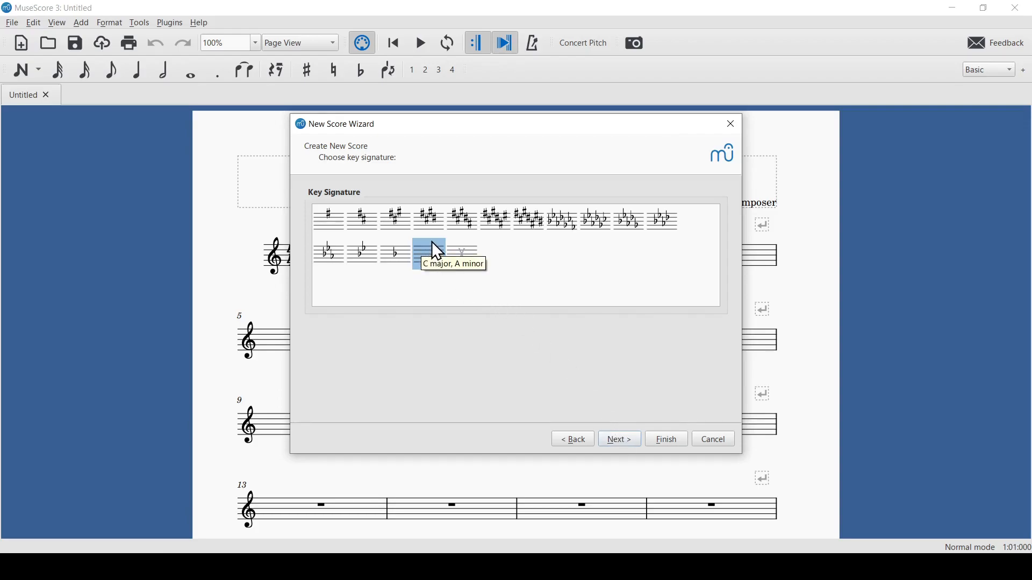
pyautogui.click(618, 440)
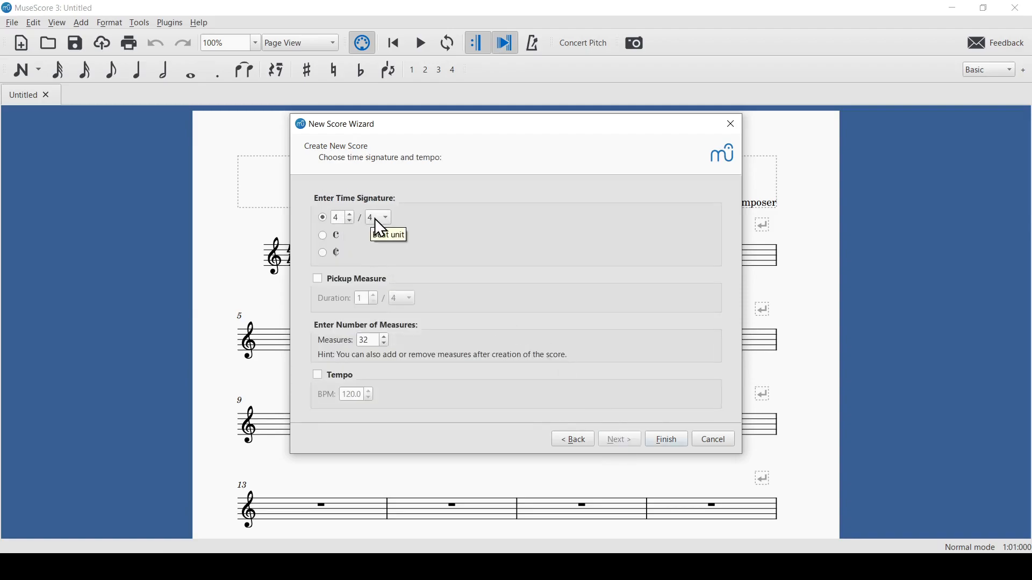
pyautogui.moveTo(373, 340); pyautogui.dragTo(346, 336)
pyautogui.doubleClick(347, 395)
pyautogui.write('100')
pyautogui.click(666, 441)
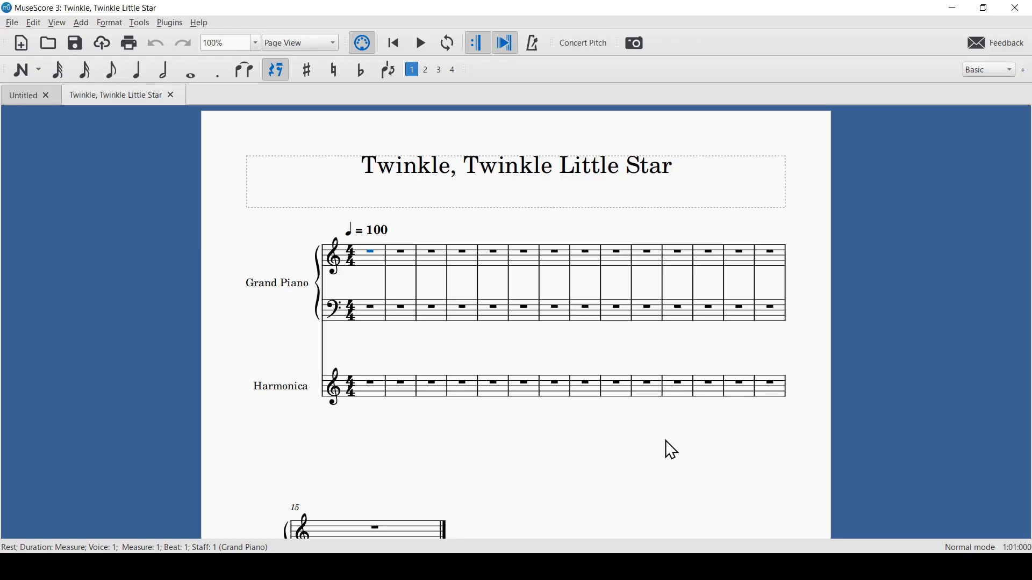
# Change the score style so measure numbers appear at an interval of 1
pyautogui.click(111, 23)
pyautogui.click(118, 39)
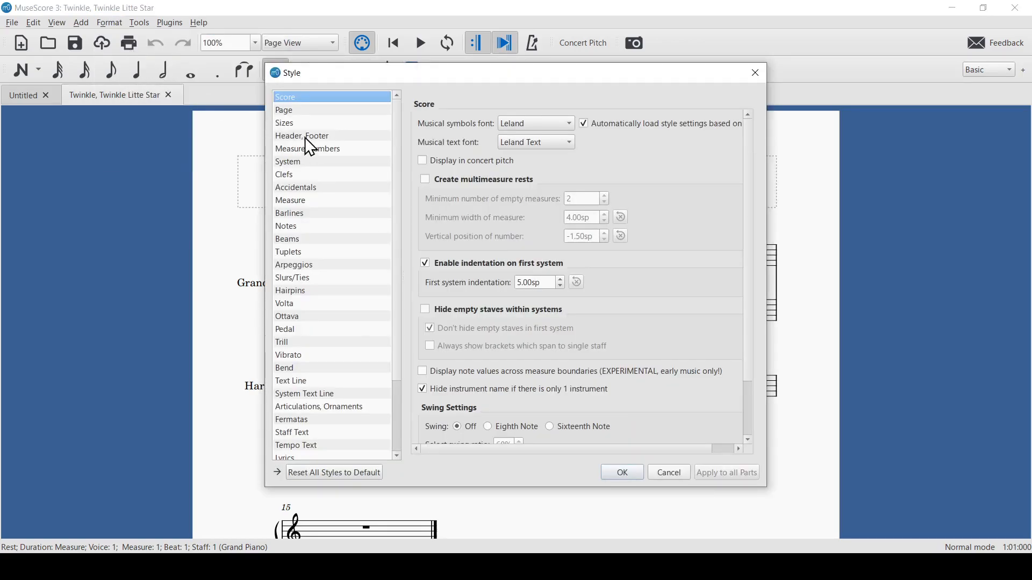
pyautogui.click(337, 151)
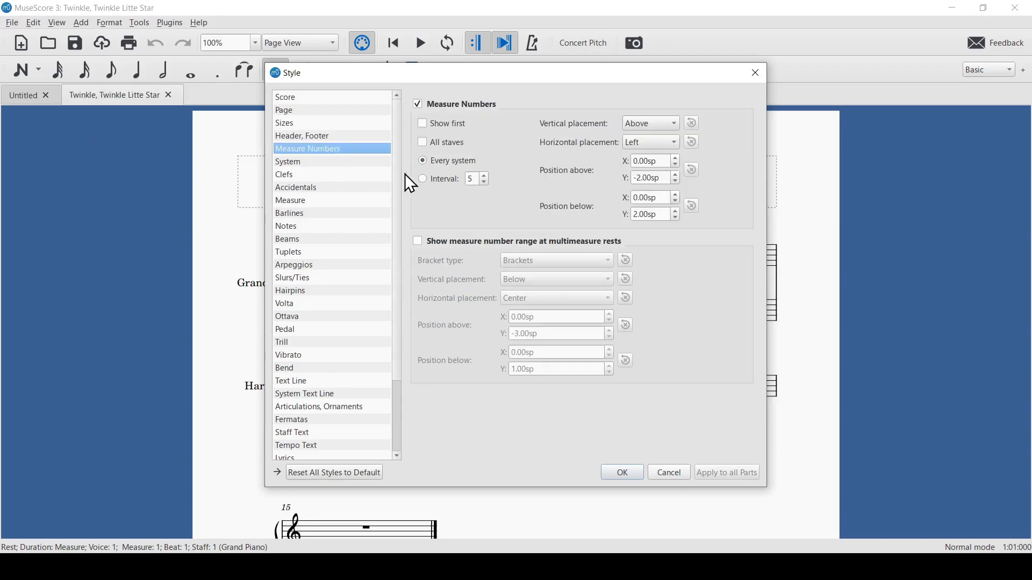
pyautogui.click(423, 179)
pyautogui.click(483, 182)
pyautogui.click(483, 182)
pyautogui.click(482, 183)
pyautogui.click(482, 183)
pyautogui.click(633, 475)
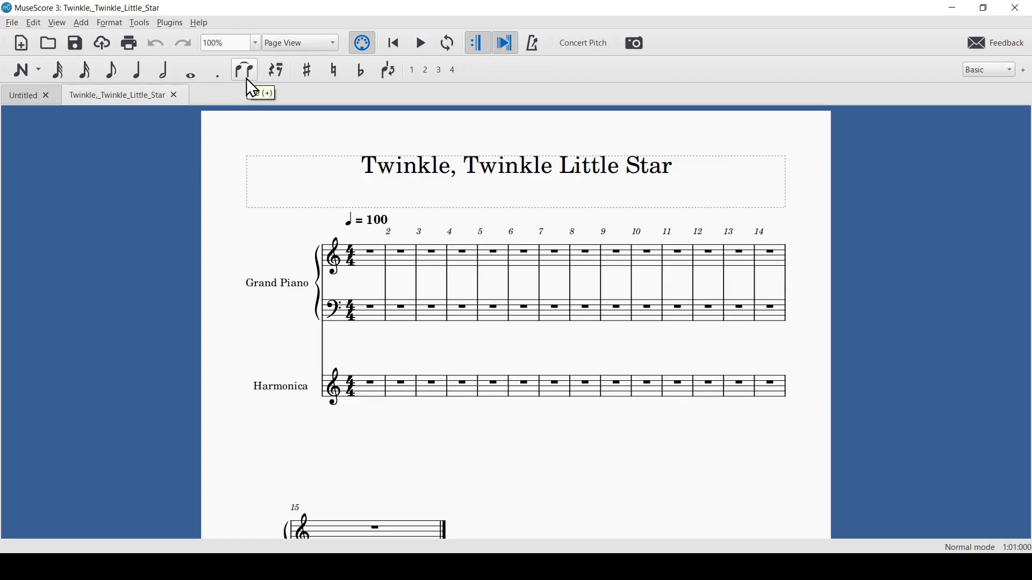
# Enter two eighth notes and a quarter note on F5 at the start of measure 1 in the piano's treble staff
pyautogui.click(16, 79)
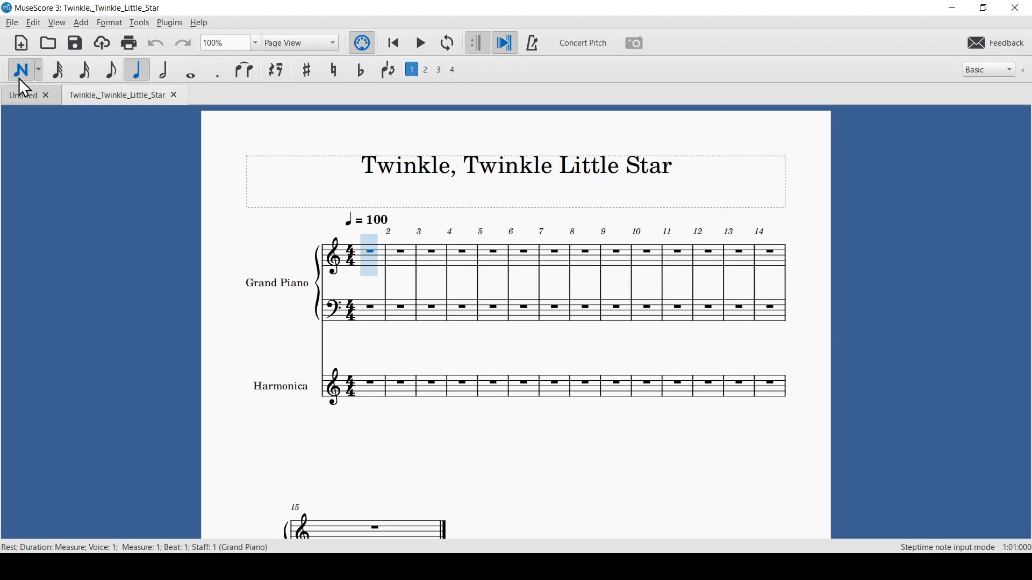
pyautogui.click(110, 78)
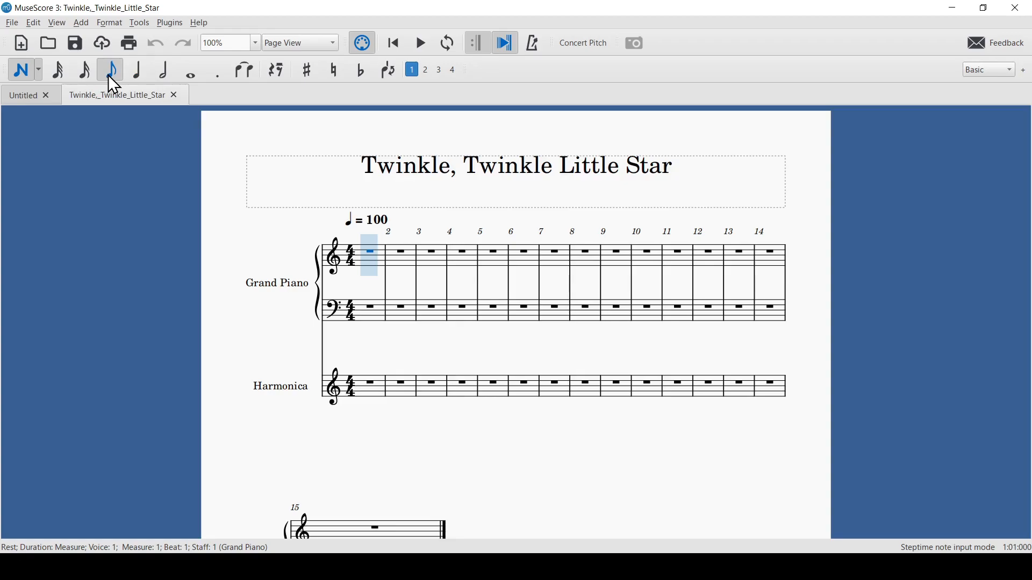
pyautogui.click(370, 246)
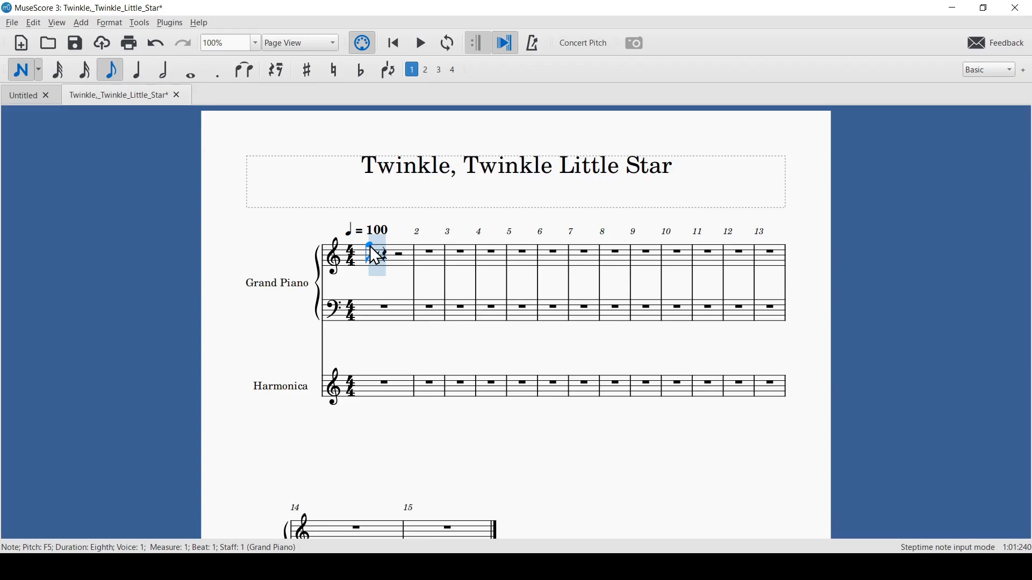
pyautogui.click(376, 249)
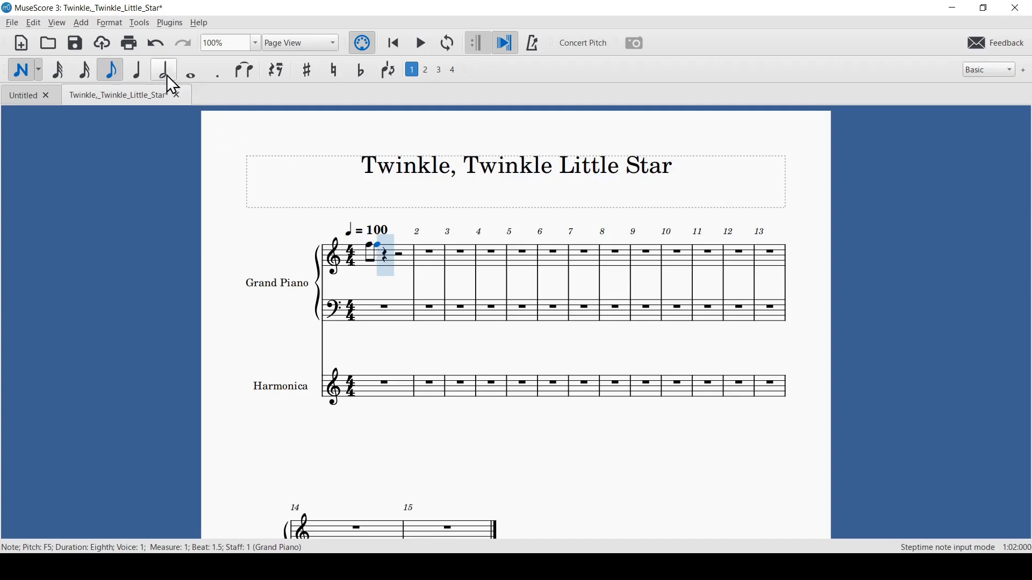
pyautogui.click(138, 70)
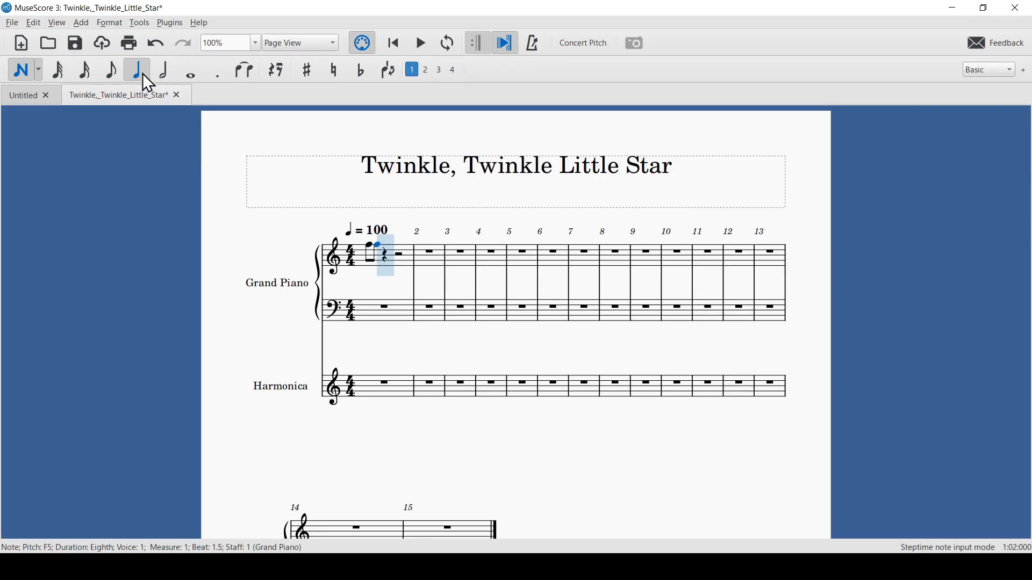
pyautogui.click(386, 246)
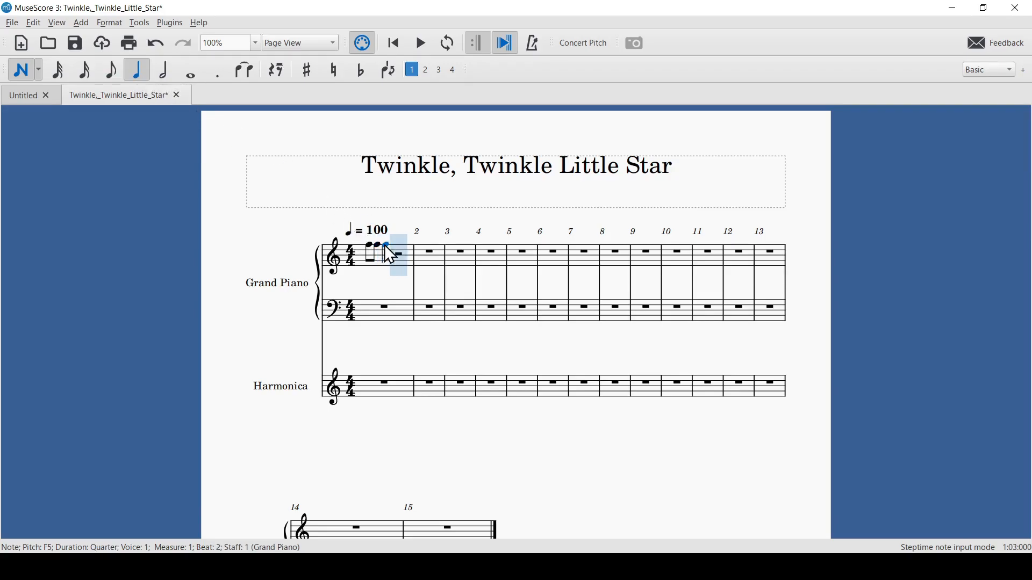
# Complete measure 1 of the piano's treble staff with two eighth notes and a quarter note on E5
pyautogui.click(112, 70)
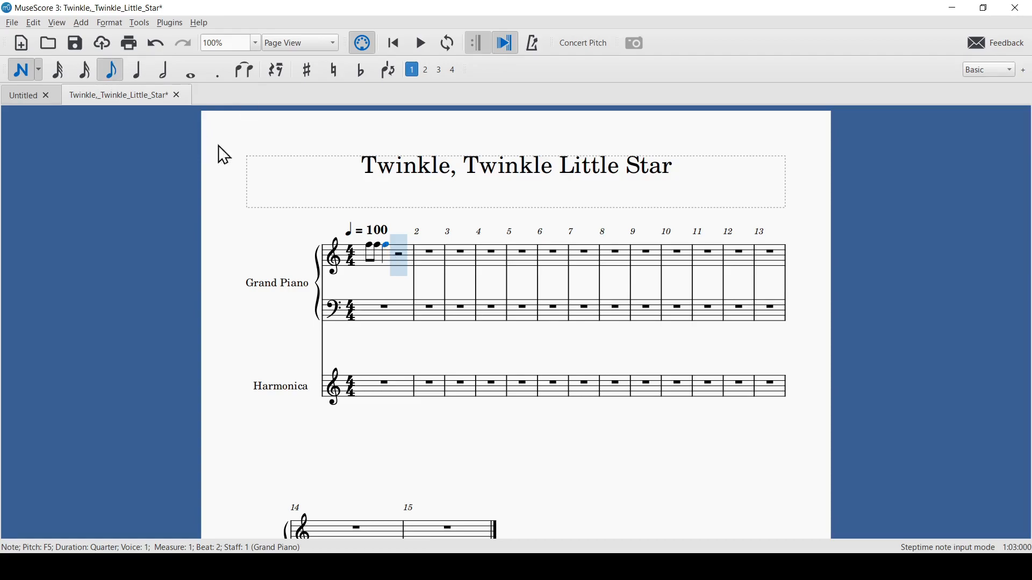
pyautogui.click(399, 247)
pyautogui.click(410, 247)
pyautogui.click(138, 70)
pyautogui.click(419, 247)
# Fill measure 2 of the piano's treble staff with eighth notes D5, C5, D5, E5 and a half note C5
pyautogui.click(112, 70)
pyautogui.click(444, 251)
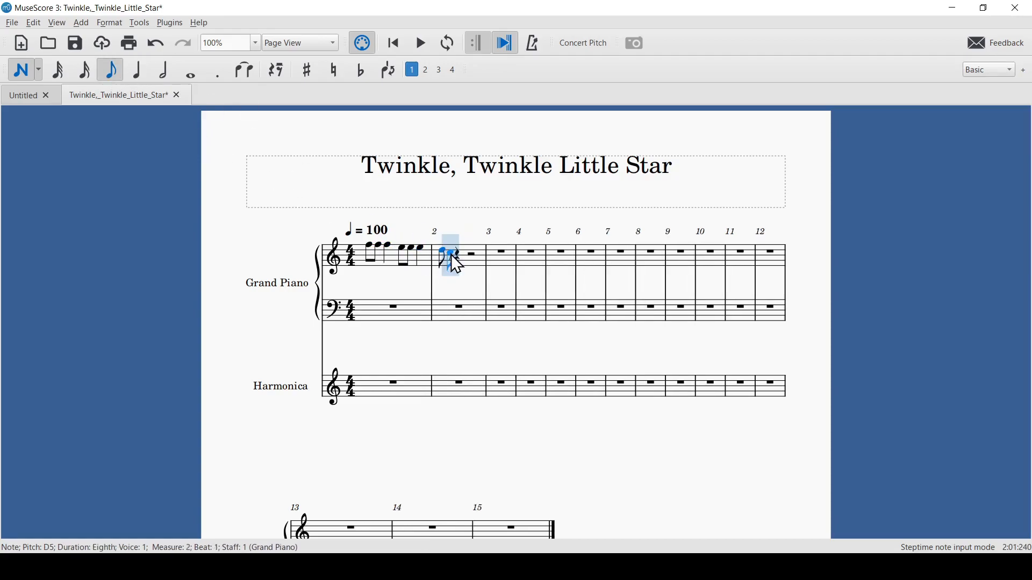
pyautogui.click(454, 253)
pyautogui.click(463, 250)
pyautogui.click(473, 248)
pyautogui.click(164, 70)
pyautogui.click(484, 254)
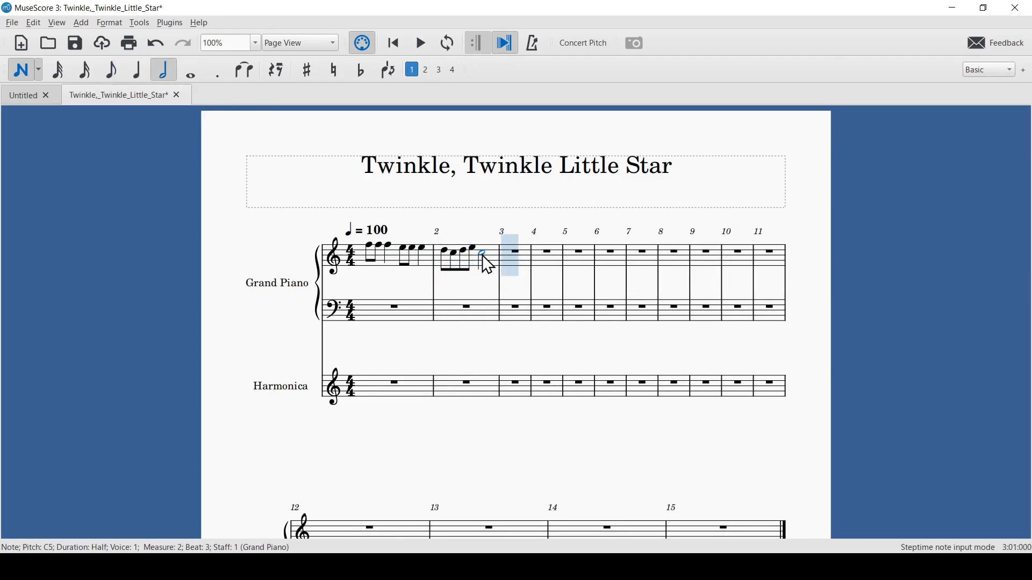
# Place a half note C5 at the start of measure 15 in the piano's treble staff
pyautogui.scroll(-2, 699, 403)
pyautogui.click(719, 406)
# Fill measure 1 of the piano's bass staff with eighth notes C3, A3, F3, A3, C3, G3, E3, G3, and leave note input
pyautogui.click(111, 70)
pyautogui.scroll(5, 167, 200)
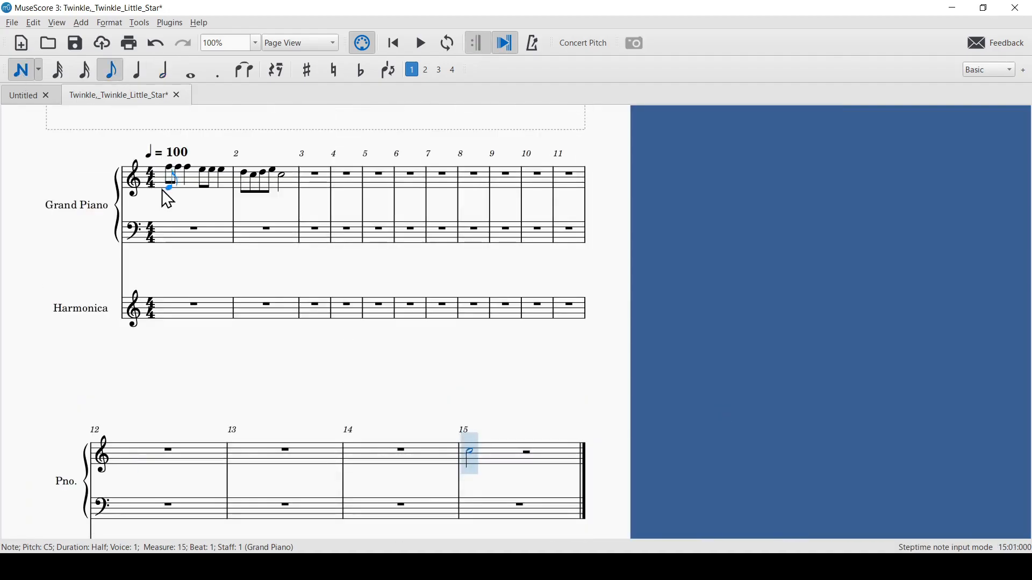
pyautogui.click(166, 235)
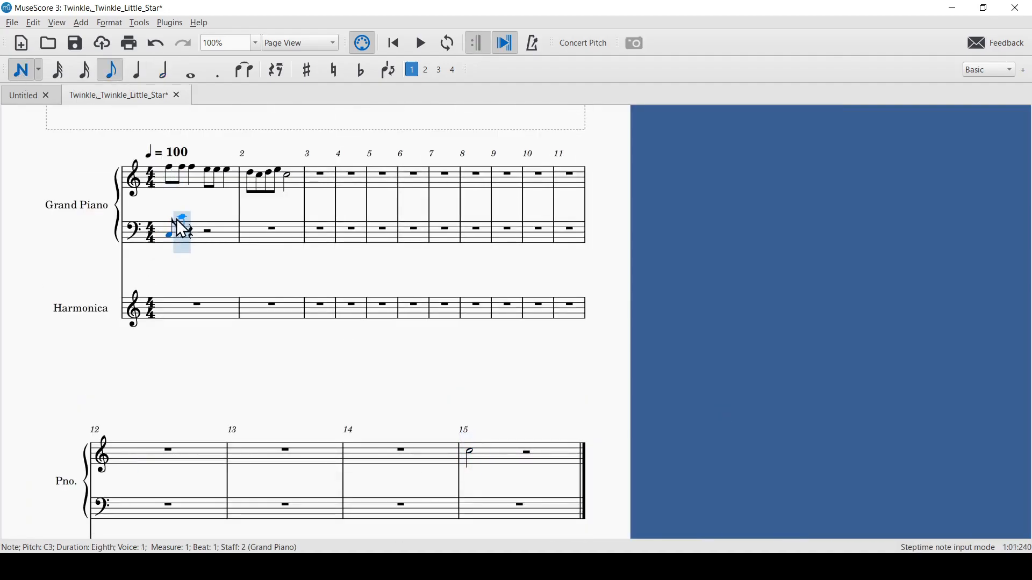
pyautogui.click(183, 224)
pyautogui.click(196, 222)
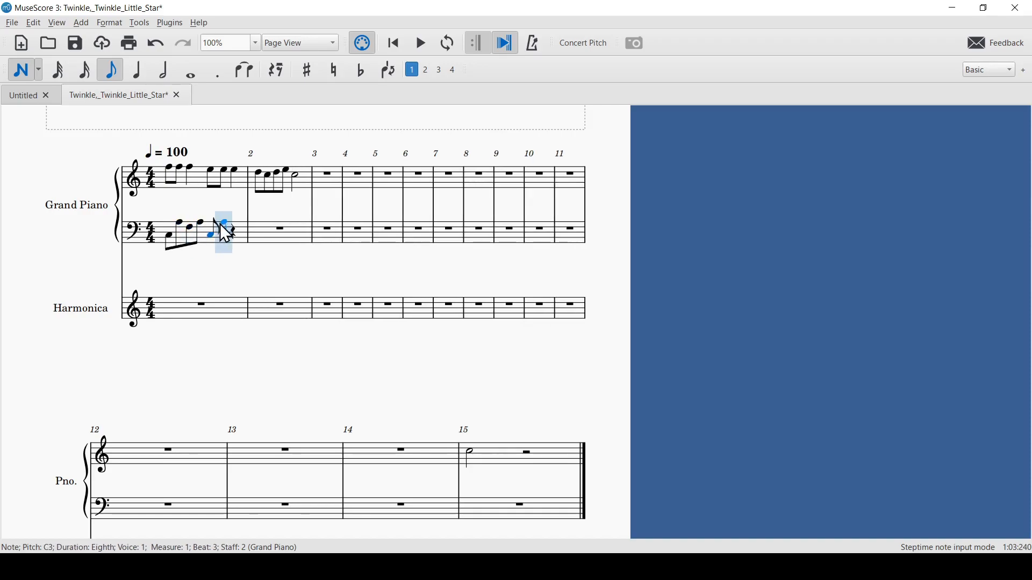
pyautogui.click(222, 226)
pyautogui.click(228, 226)
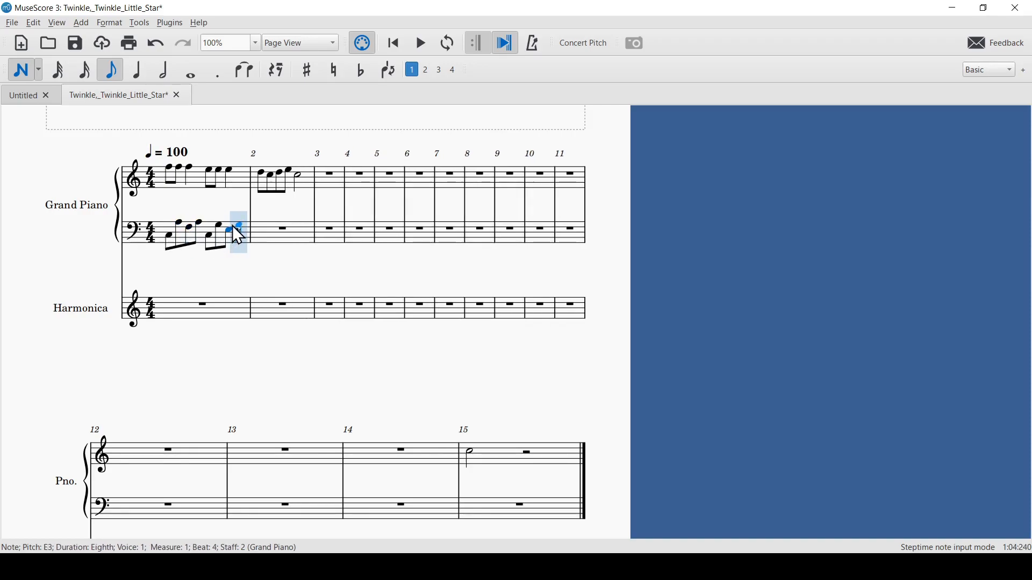
pyautogui.click(235, 225)
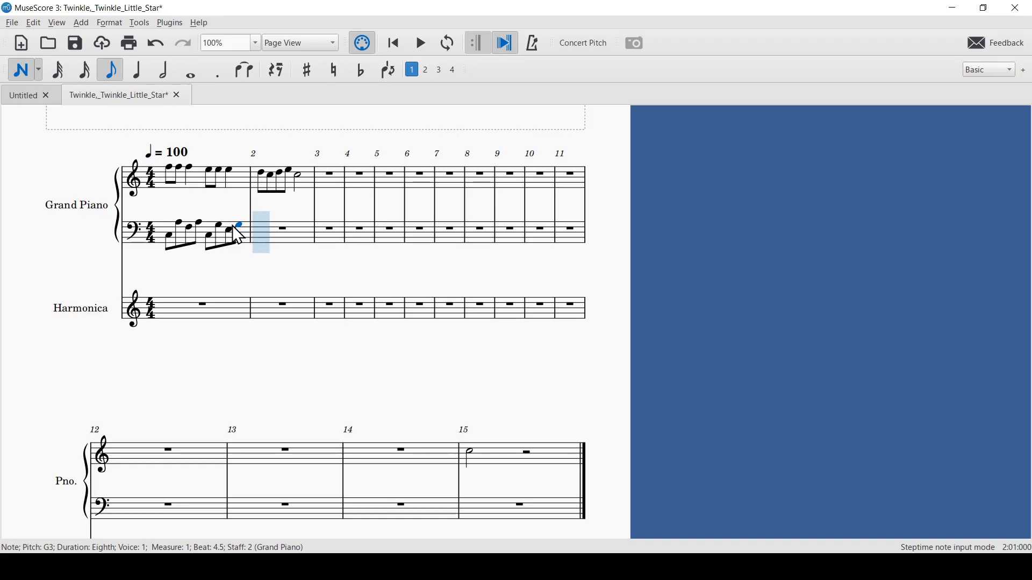
pyautogui.press('Escape')
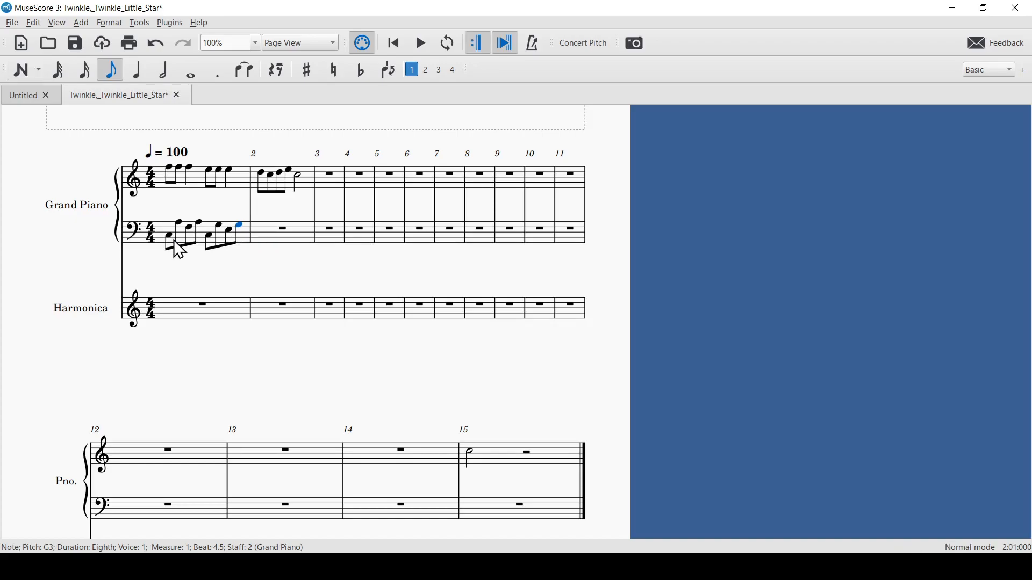
# Copy all the notes of measure 1 in the piano's bass staff and paste them into measure 2 of that staff
pyautogui.click(168, 236)
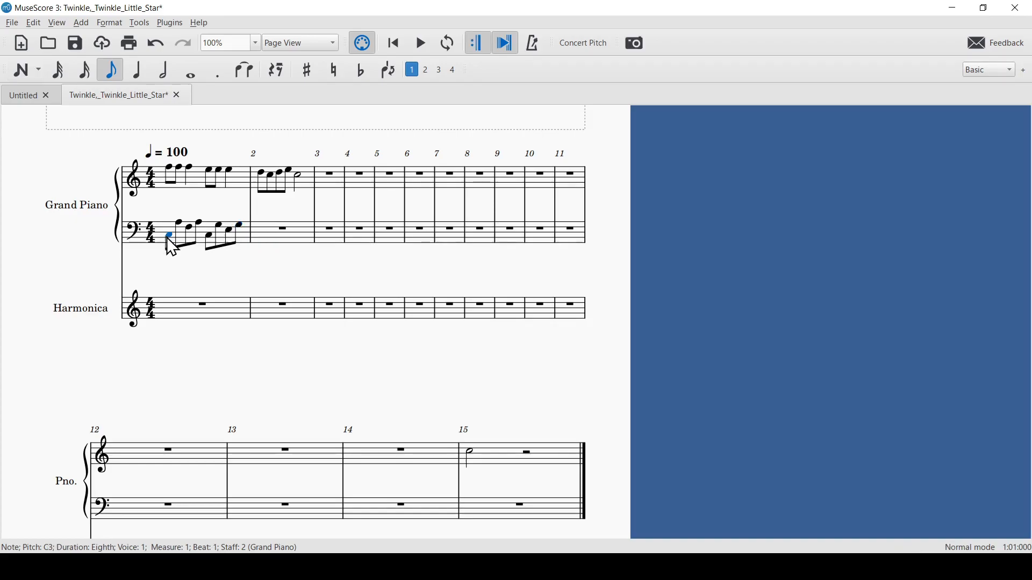
pyautogui.click(205, 240)
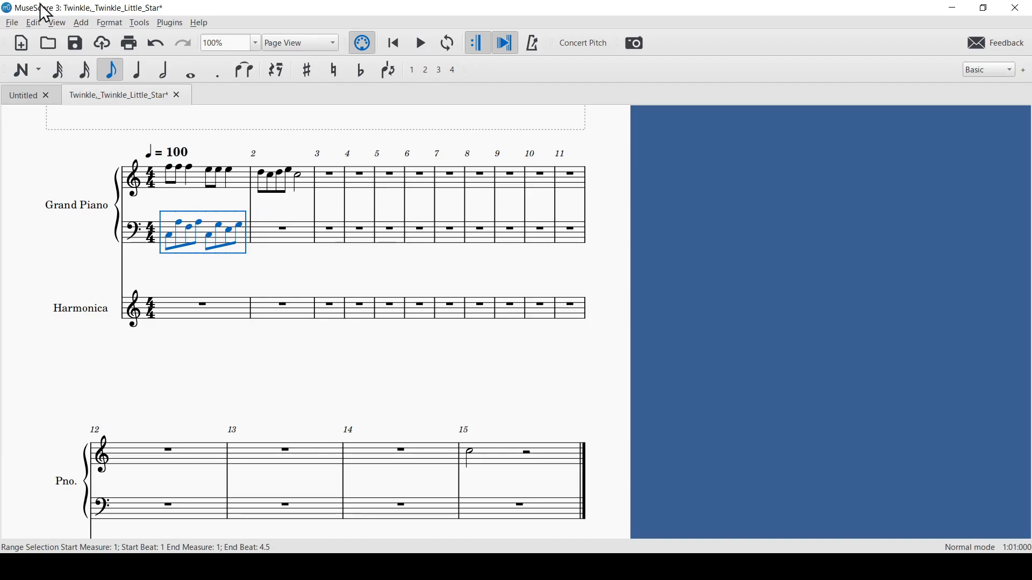
pyautogui.click(34, 24)
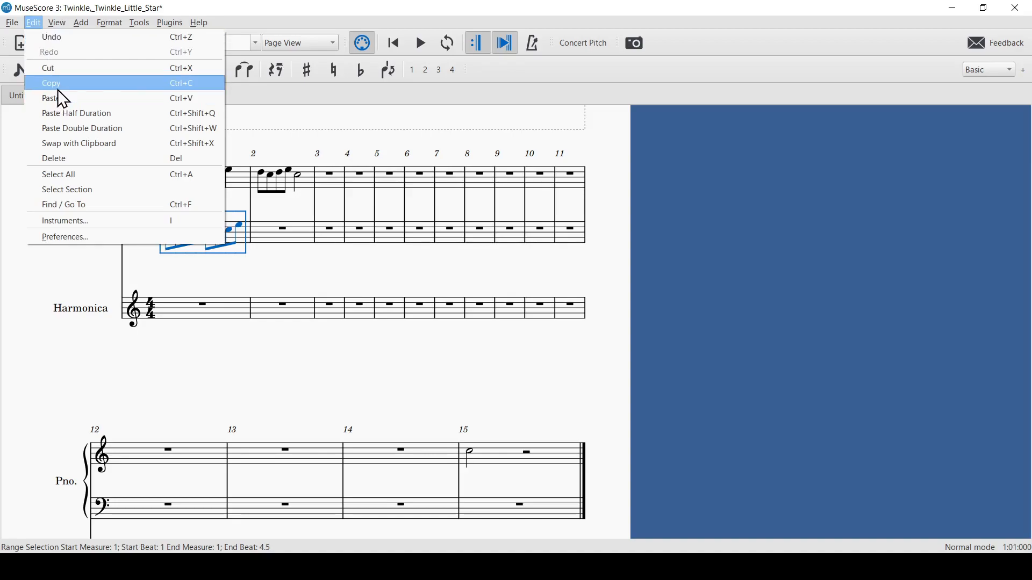
pyautogui.click(62, 102)
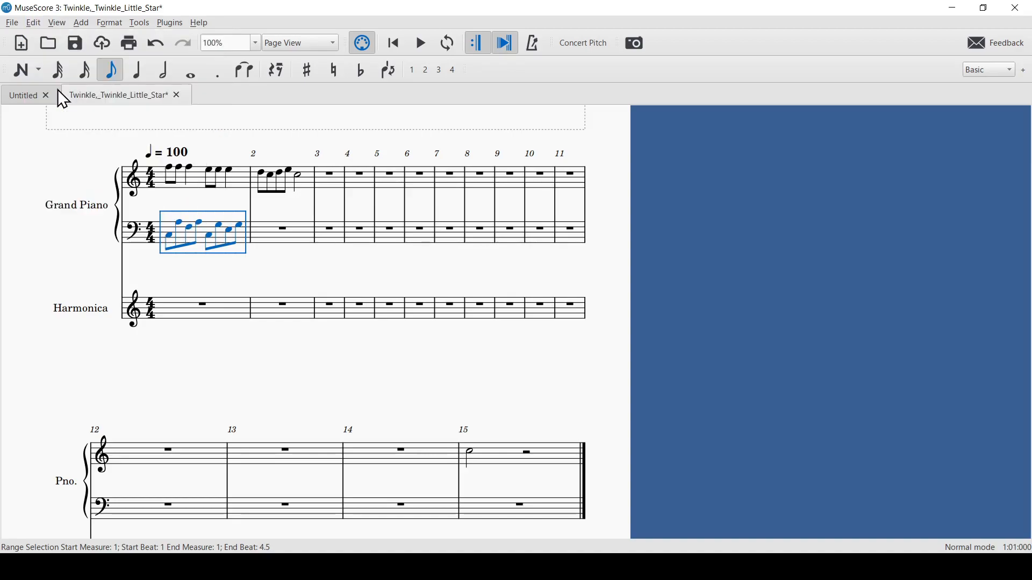
pyautogui.click(283, 232)
pyautogui.click(33, 23)
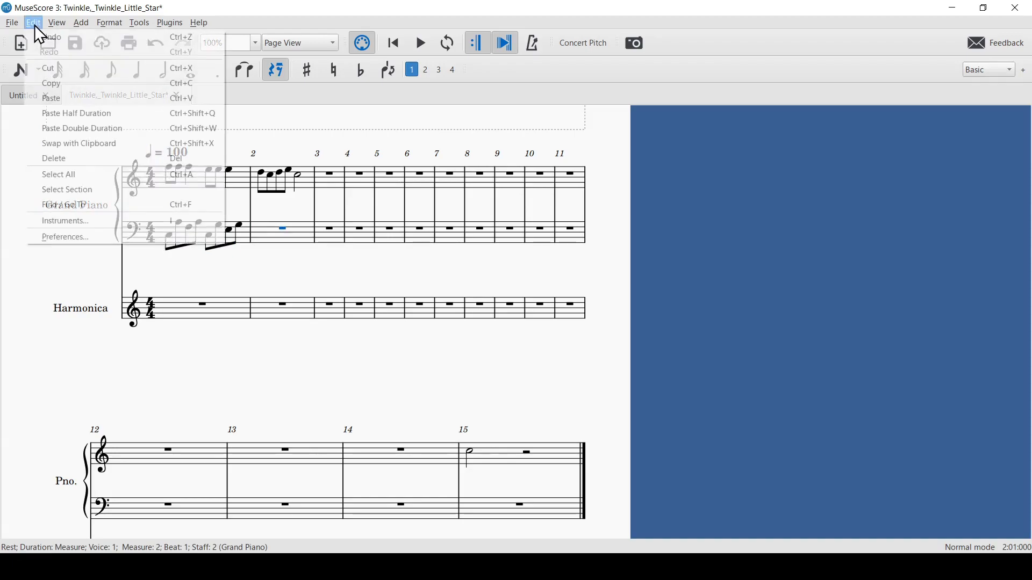
pyautogui.click(63, 98)
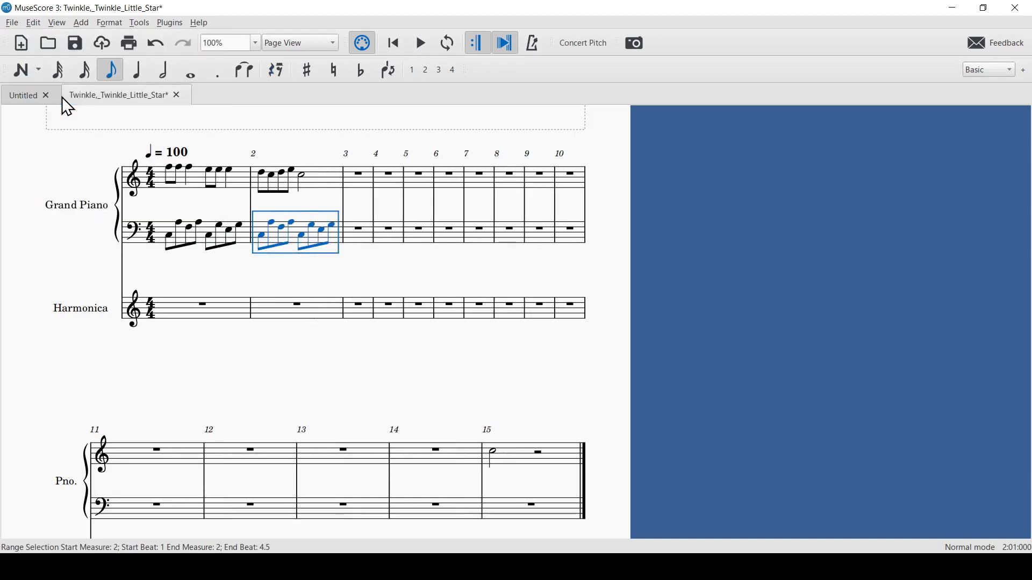
pyautogui.click(296, 268)
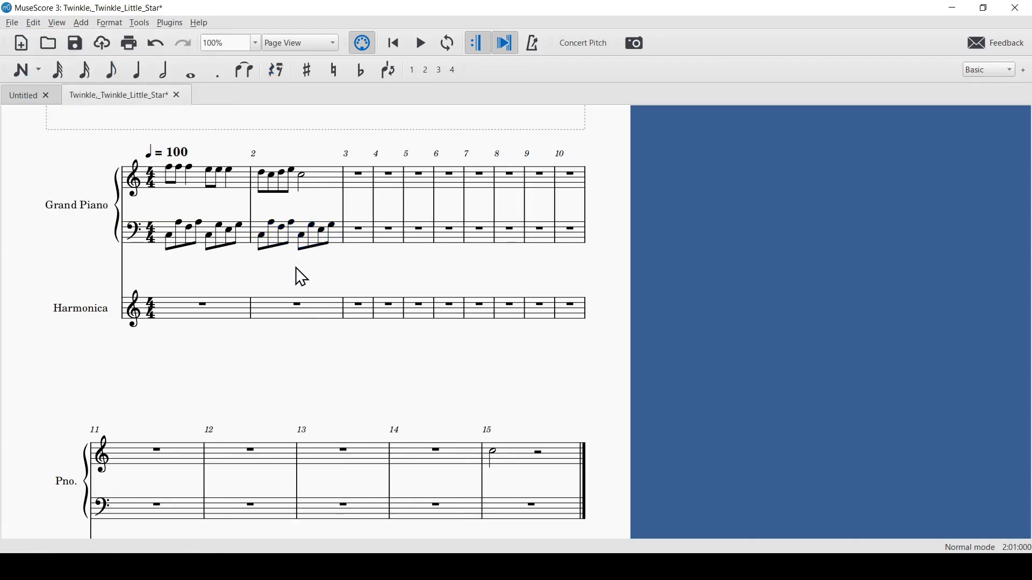
# Lower the first note of measure 2 in the piano's bass staff to B2
pyautogui.click(262, 236)
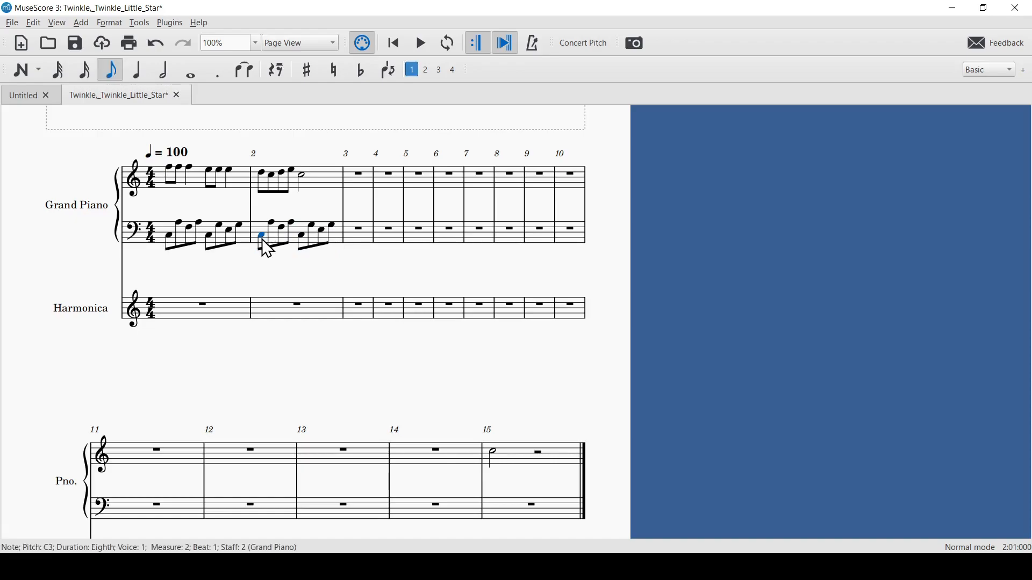
pyautogui.press('Down')
pyautogui.press('Down')
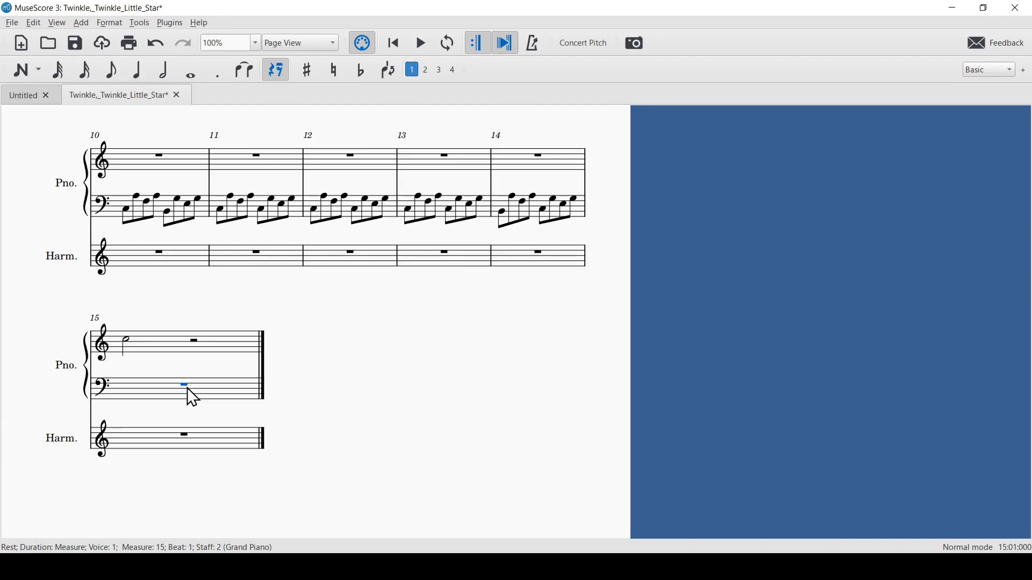
# Enter a half-note chord of G3, E3 and C3 at the start of measure 15 in the piano's bass staff
pyautogui.click(23, 71)
pyautogui.click(163, 76)
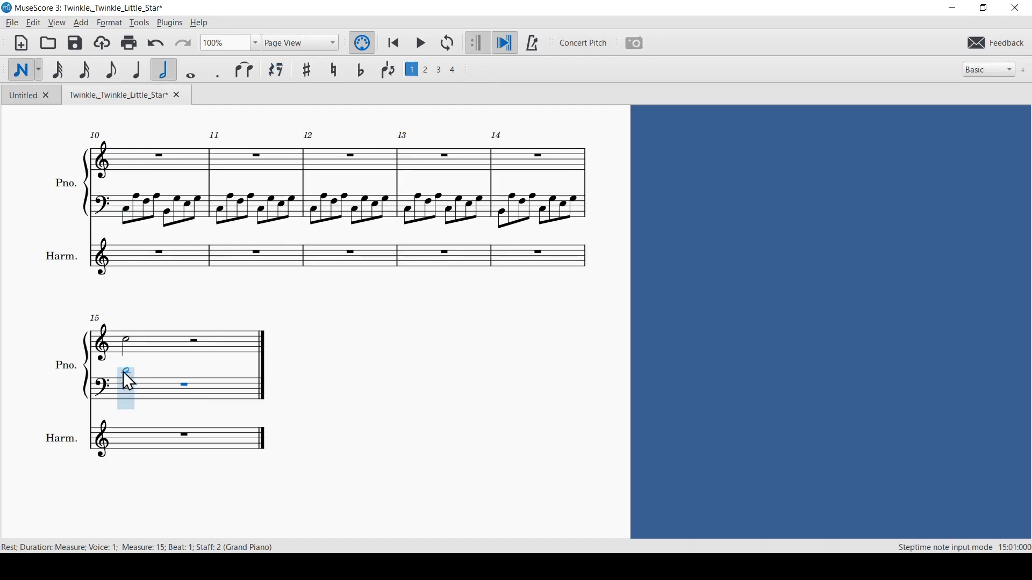
pyautogui.click(124, 386)
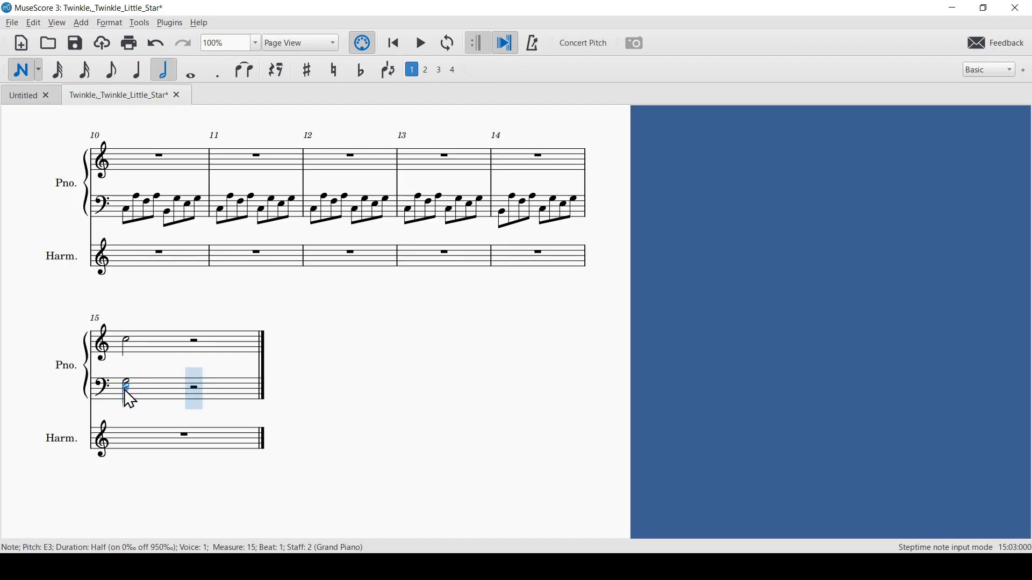
pyautogui.keyDown('shift'); pyautogui.click(126, 390); pyautogui.keyUp('shift')
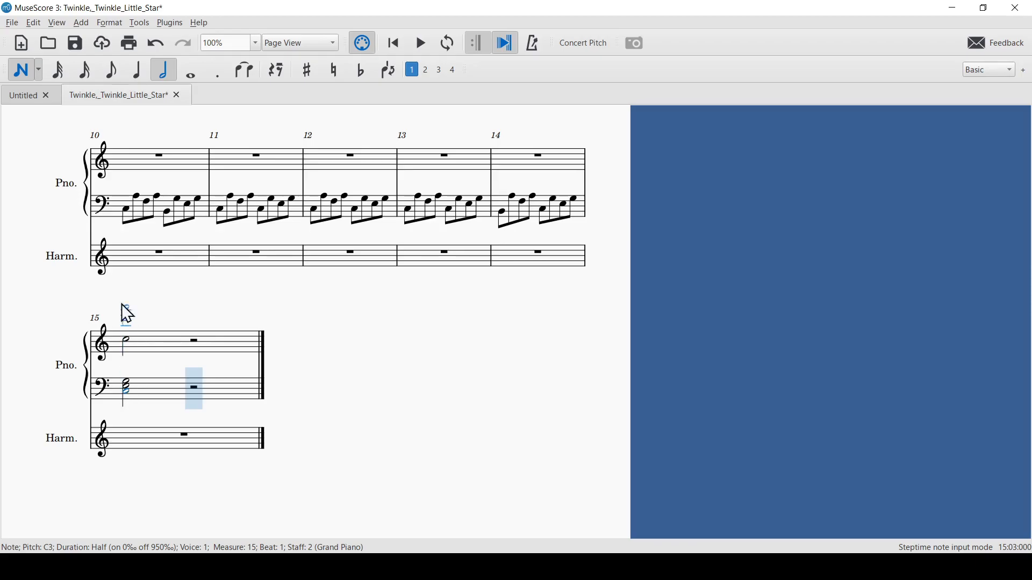
# Add a plain arpeggio from the Master Palette to the bass chord in measure 15, and close the palette
pyautogui.click(56, 24)
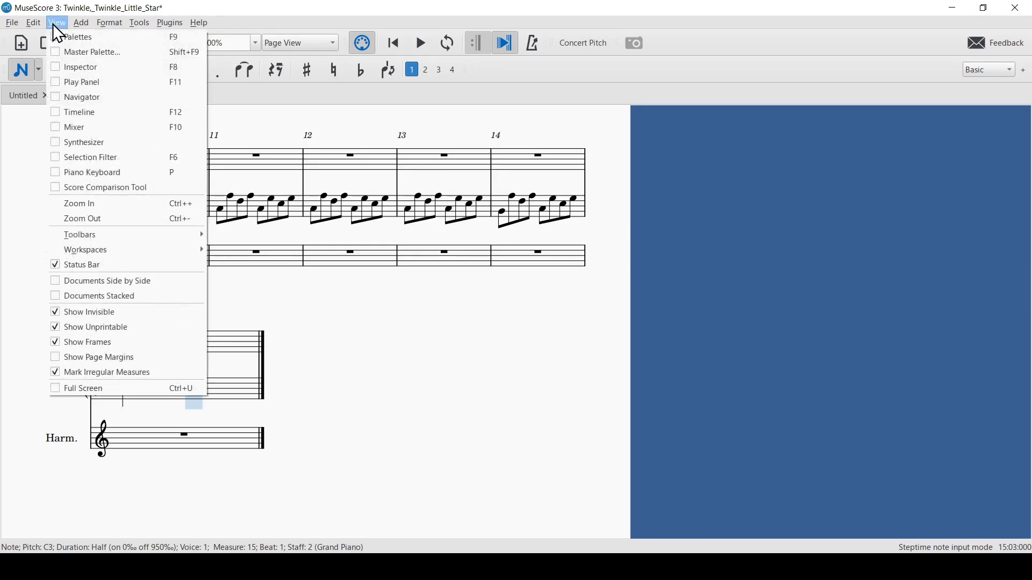
pyautogui.click(57, 51)
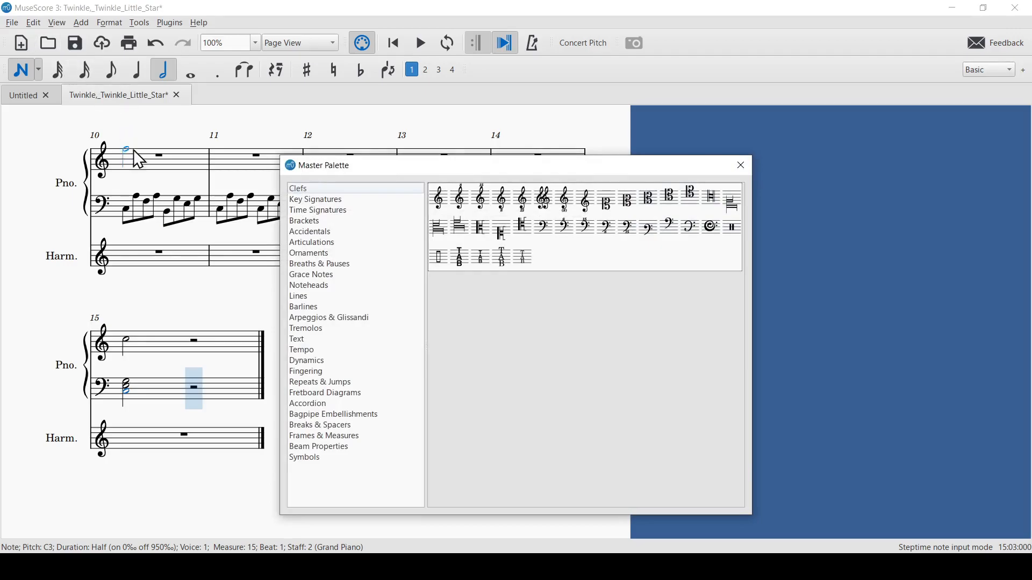
pyautogui.click(318, 320)
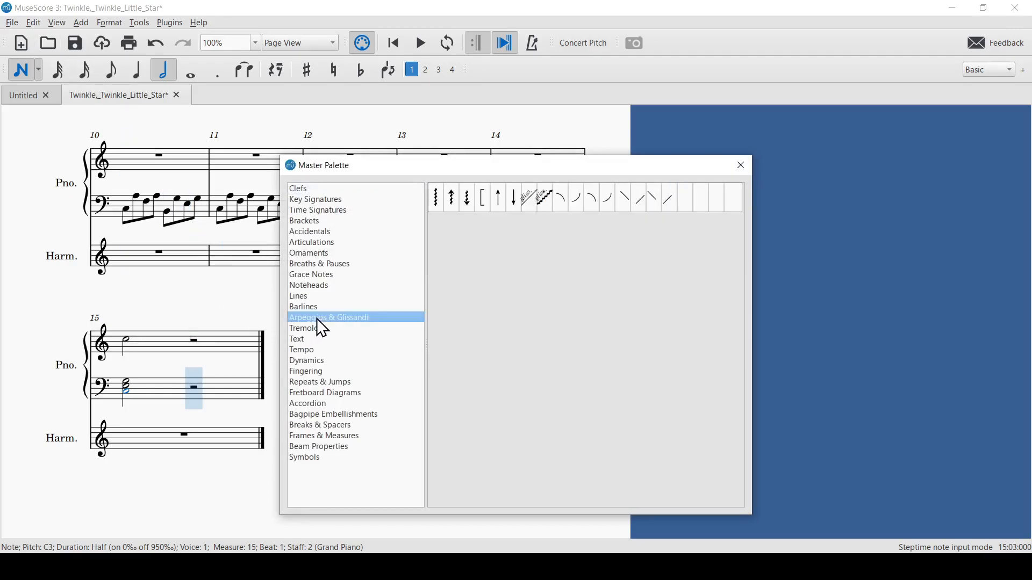
pyautogui.doubleClick(436, 197)
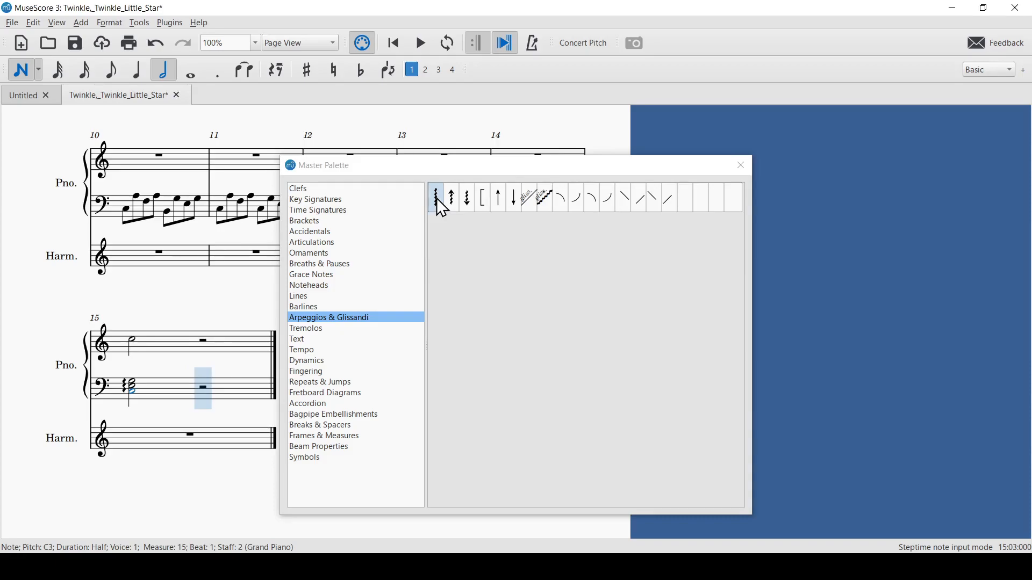
pyautogui.click(744, 164)
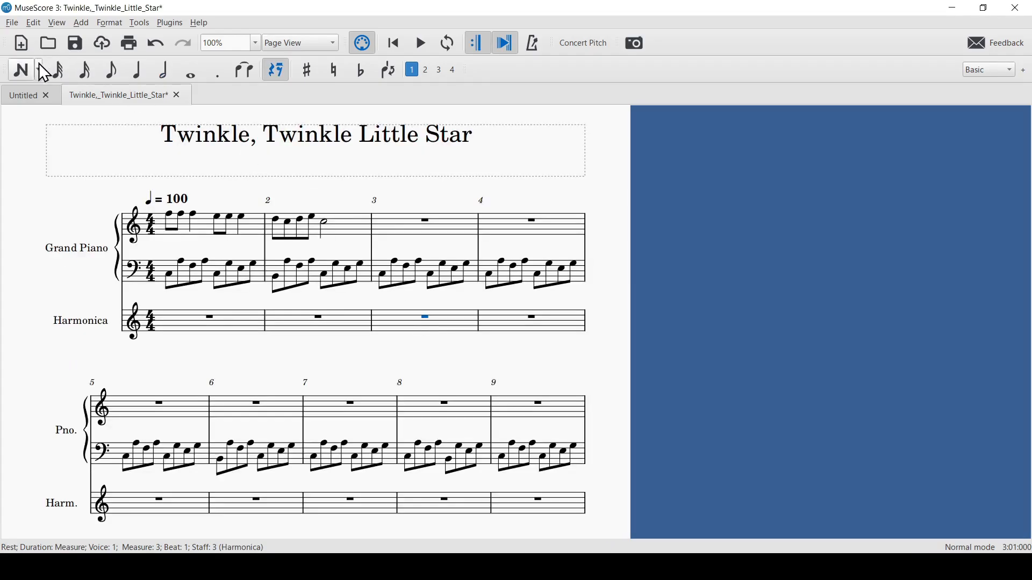
# Fill harmonica measures 3 and 4 with quarter notes C5, C5, G5, G5, A5, A5 and a half note G5
pyautogui.click(21, 71)
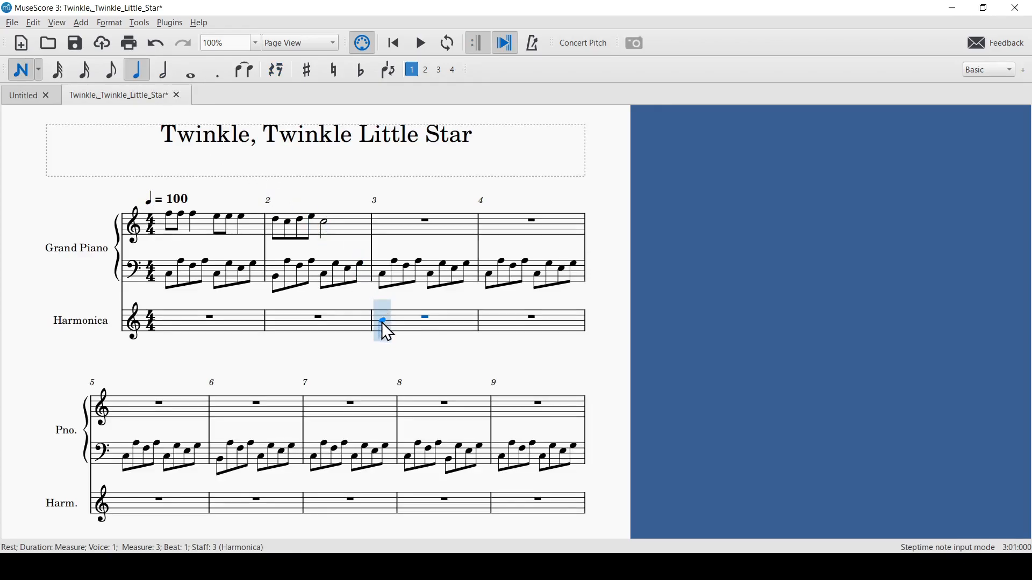
pyautogui.click(382, 320)
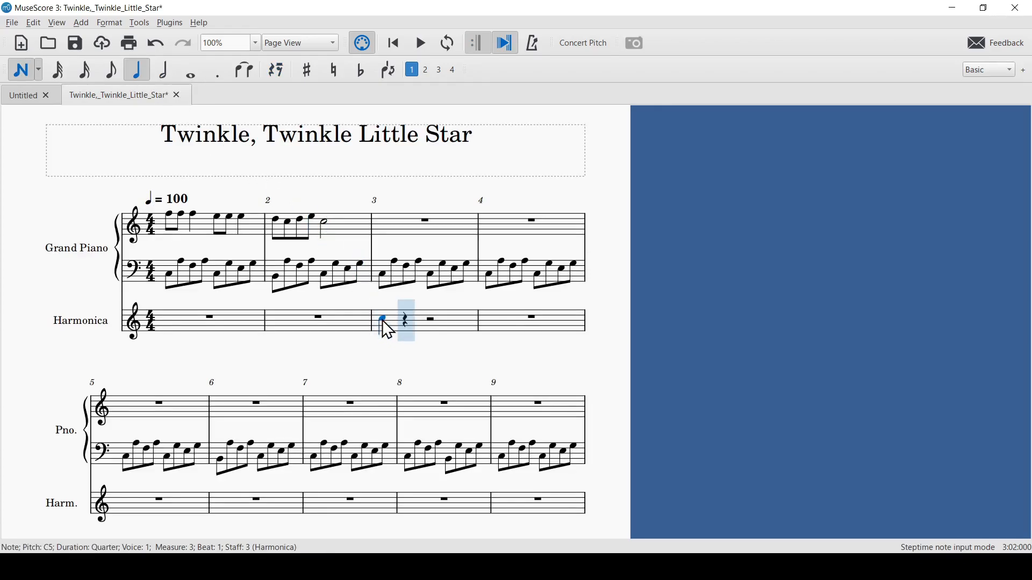
pyautogui.click(398, 318)
pyautogui.click(430, 309)
pyautogui.click(454, 309)
pyautogui.click(489, 305)
pyautogui.click(514, 306)
pyautogui.press('6')
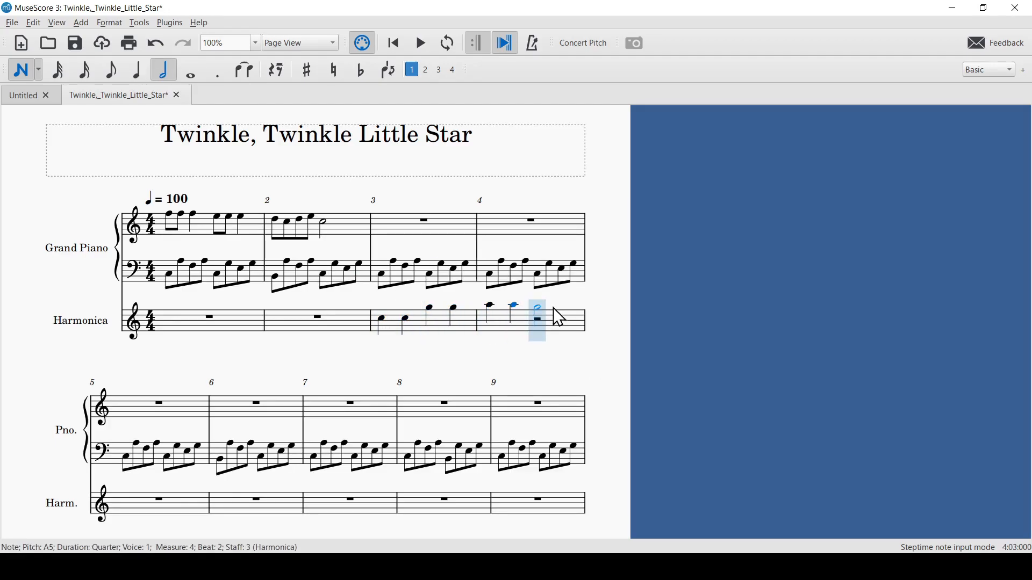
pyautogui.click(556, 310)
# Fill harmonica measures 5 and 6 with quarter notes F5, F5, E5, E5, D5, D5 and a half note C5
pyautogui.press('5')
pyautogui.click(129, 493)
pyautogui.click(146, 493)
pyautogui.click(167, 496)
pyautogui.click(188, 496)
pyautogui.click(220, 500)
pyautogui.click(241, 500)
pyautogui.press('6')
pyautogui.click(262, 503)
# Fill harmonica measures 7 and 8 with quarter notes G5, G5, F5, F5, E5, E5 and a half note D5
pyautogui.press('5')
pyautogui.click(314, 491)
pyautogui.click(330, 491)
pyautogui.click(353, 494)
pyautogui.click(374, 494)
pyautogui.click(407, 497)
pyautogui.click(427, 497)
pyautogui.press('6')
pyautogui.click(449, 499)
# Fill harmonica measures 9 and 10 with quarter notes G5, G5, F5, F5, E5, E5 and a half note D5
pyautogui.click(137, 70)
pyautogui.click(522, 491)
pyautogui.click(542, 494)
pyautogui.click(562, 495)
pyautogui.click(127, 486)
pyautogui.click(146, 486)
pyautogui.press('6')
pyautogui.click(168, 489)
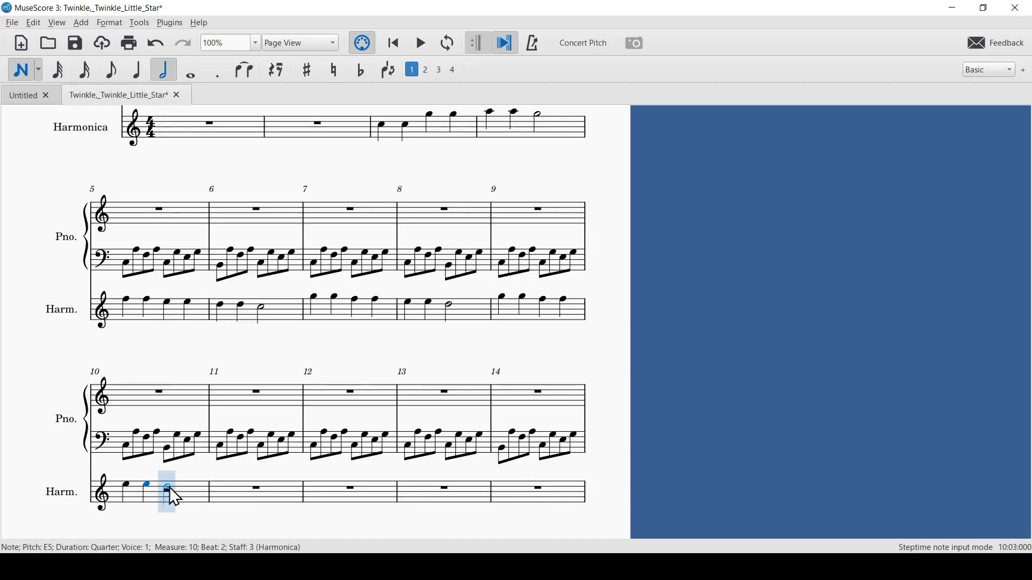
pyautogui.click(169, 489)
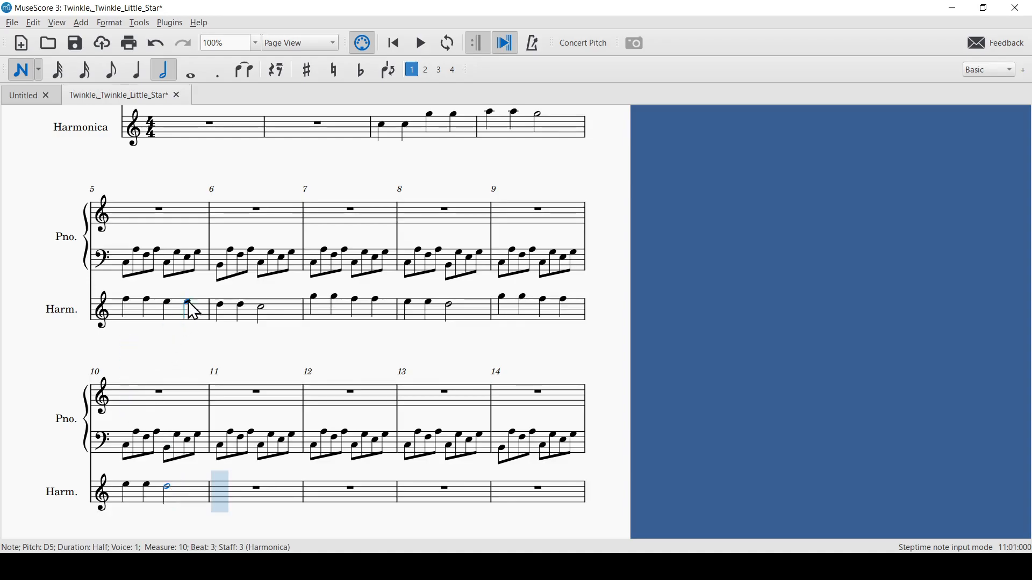
# Fill harmonica measure 11 with a dotted quarter C5, an eighth C5, a dotted quarter G5 and an eighth G5
pyautogui.click(136, 71)
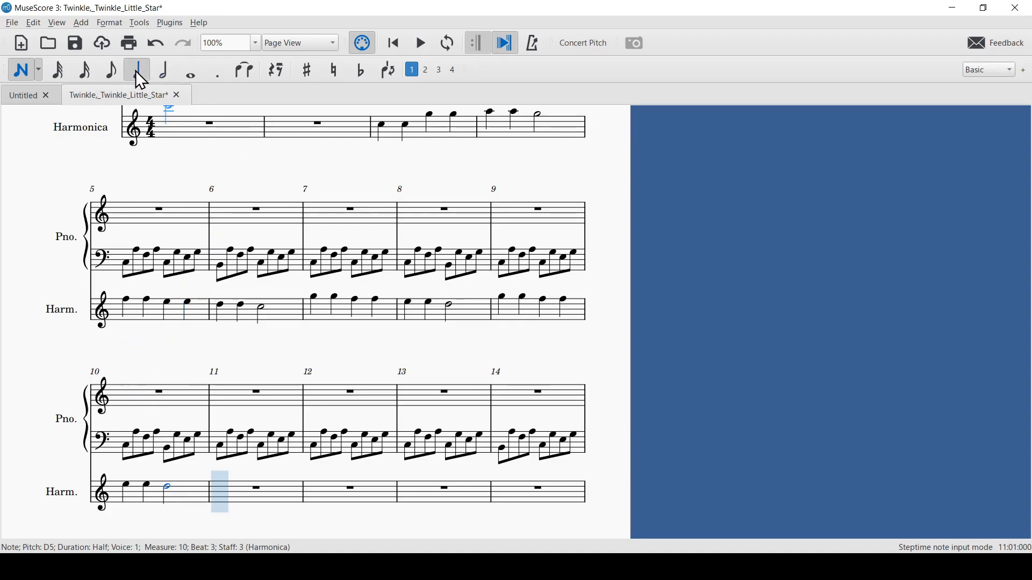
pyautogui.click(217, 80)
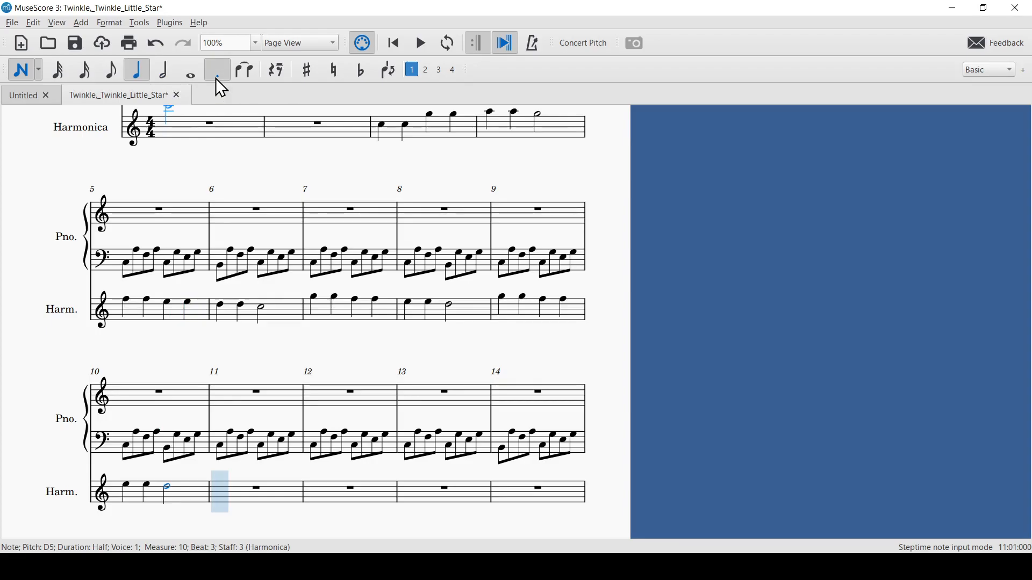
pyautogui.click(222, 496)
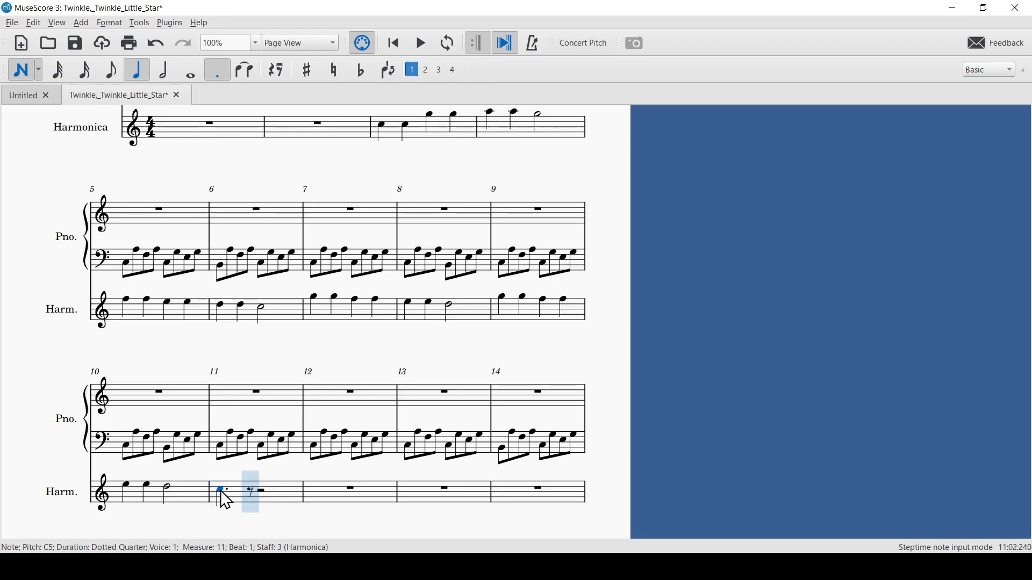
pyautogui.click(118, 72)
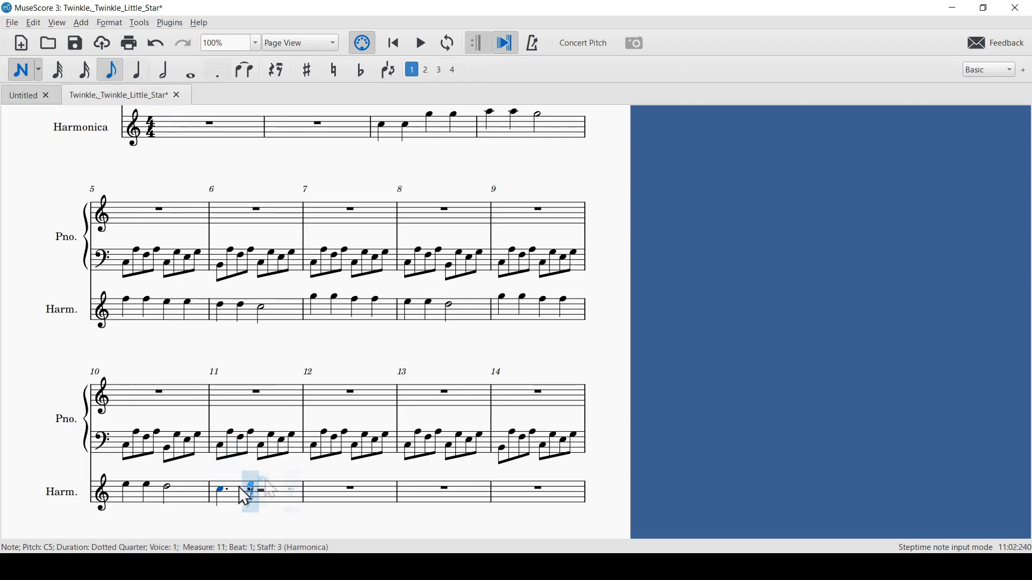
pyautogui.click(286, 480)
# Fill harmonica measure 12 with eighth notes A5, B5, C6, A5, a dotted quarter G5 and an eighth G5
pyautogui.click(327, 476)
pyautogui.click(327, 474)
pyautogui.click(333, 471)
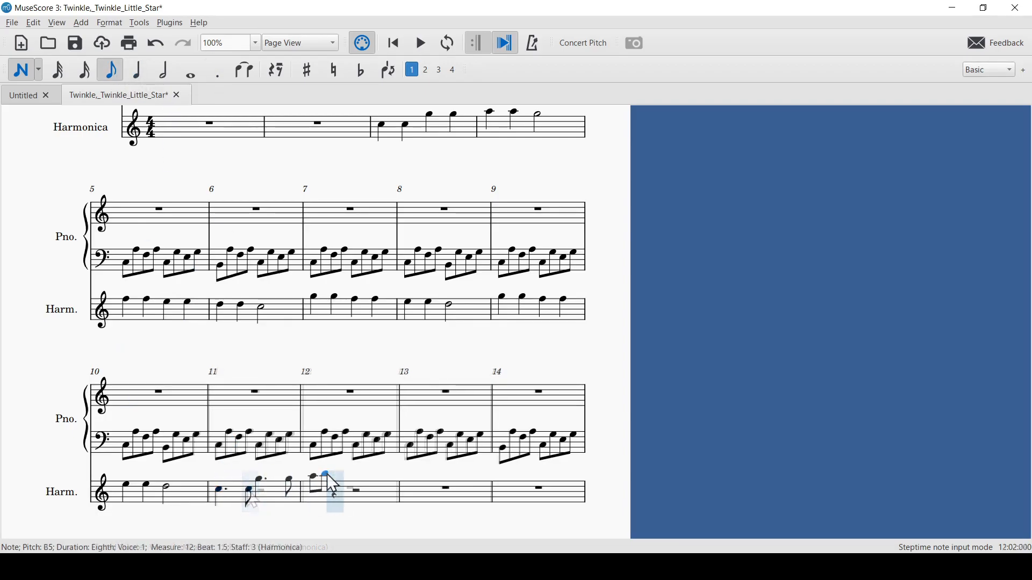
pyautogui.click(341, 477)
pyautogui.click(136, 71)
pyautogui.click(209, 75)
pyautogui.click(413, 480)
pyautogui.click(110, 69)
pyautogui.click(457, 479)
# Fill harmonica measure 13 with two eighths and a quarter on F5, followed by two eighths and a quarter on E5
pyautogui.click(482, 482)
pyautogui.click(495, 483)
pyautogui.click(137, 70)
pyautogui.click(509, 483)
pyautogui.click(110, 70)
pyautogui.click(535, 485)
pyautogui.click(548, 485)
pyautogui.click(137, 70)
pyautogui.click(561, 485)
# Fill harmonica measure 14 with eighth notes D5, C5, D5, E5 and a half note C5
pyautogui.click(110, 70)
pyautogui.click(126, 487)
pyautogui.click(157, 490)
pyautogui.click(188, 487)
pyautogui.click(219, 484)
pyautogui.click(164, 70)
pyautogui.click(252, 491)
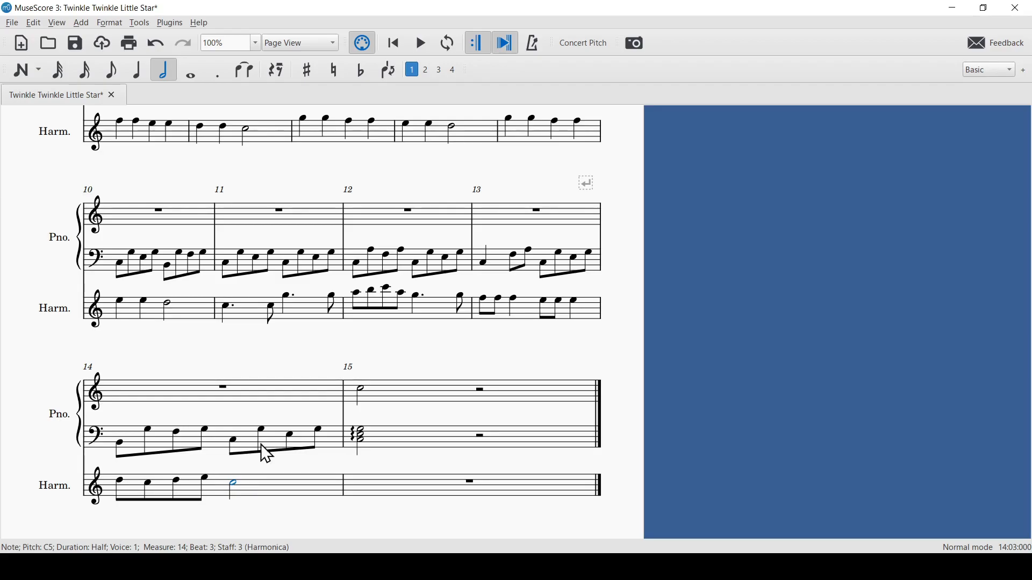
# Tie the dotted quarter note G5 in harmonica measure 12 to the eighth note G5 that follows it
pyautogui.click(419, 299)
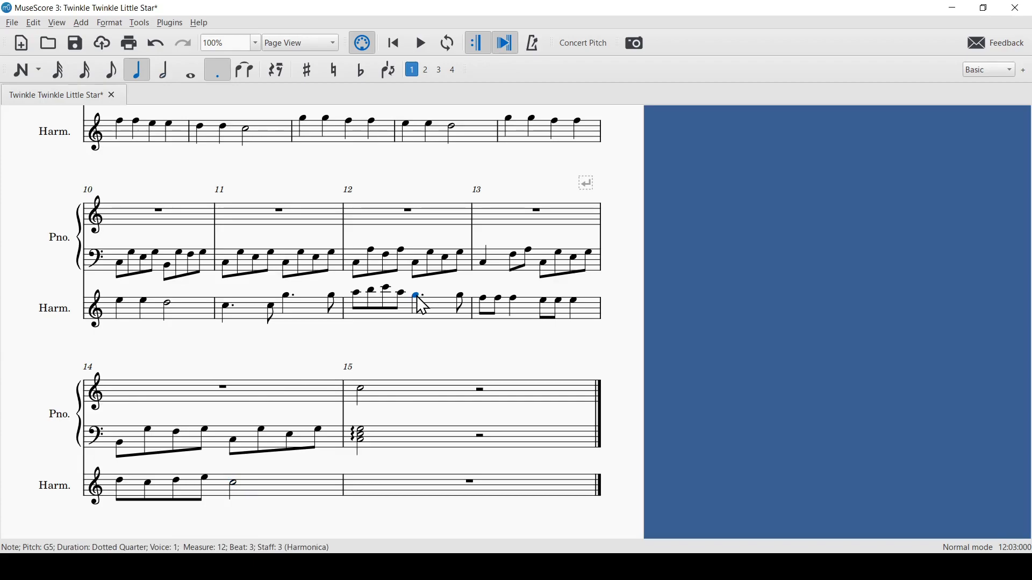
pyautogui.click(246, 71)
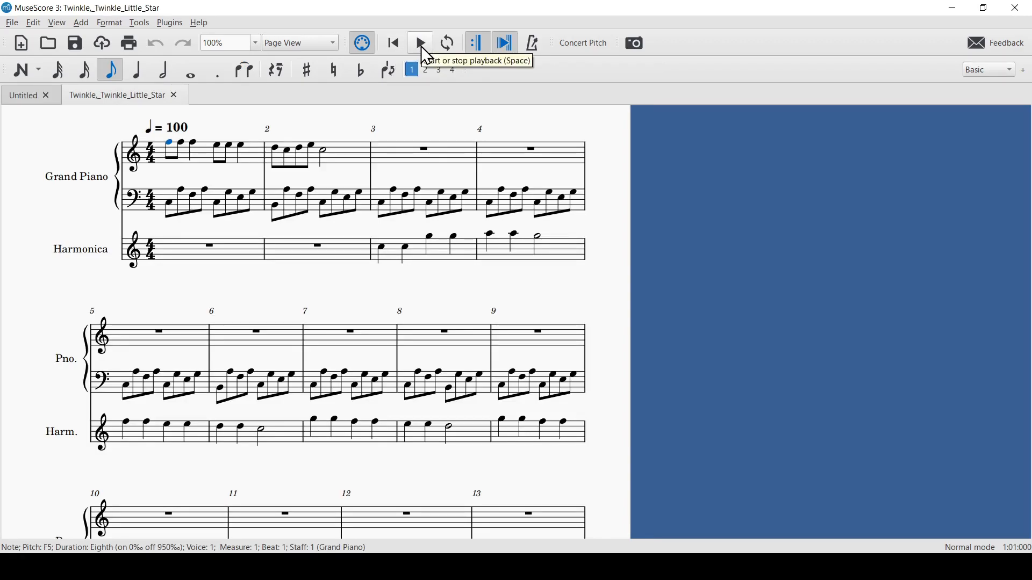
# Play the score from measure 1 to listen to it, and stop playback
pyautogui.click(422, 47)
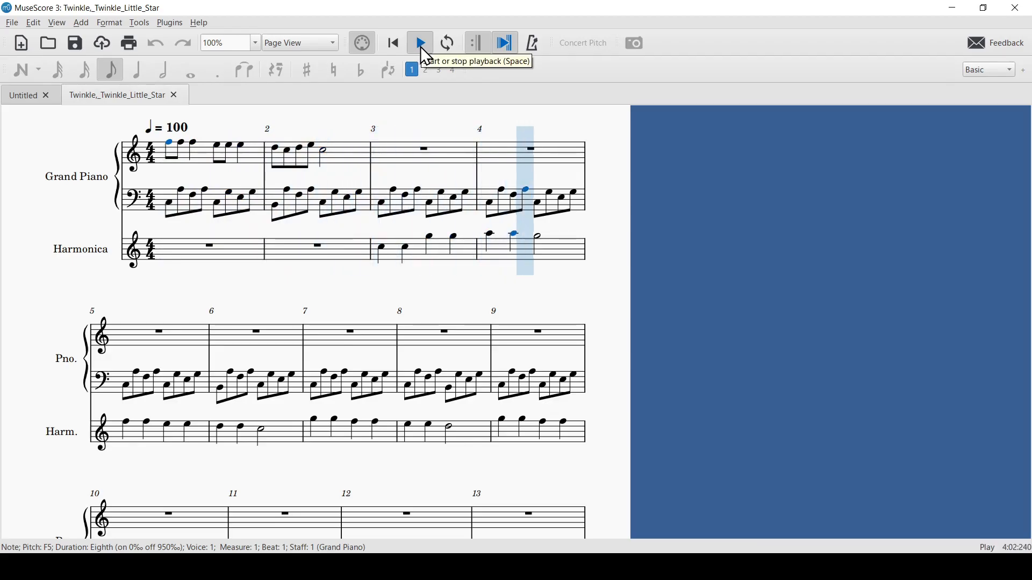
pyautogui.click(423, 50)
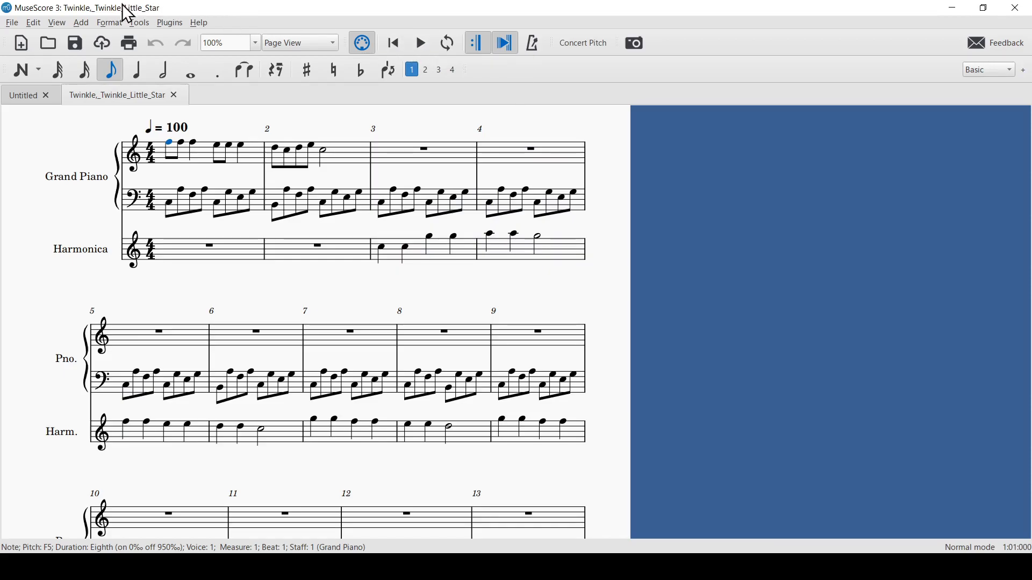
# Show the Mixer with the grand piano and harmonica channels, and play the score again from measure 1
pyautogui.click(57, 24)
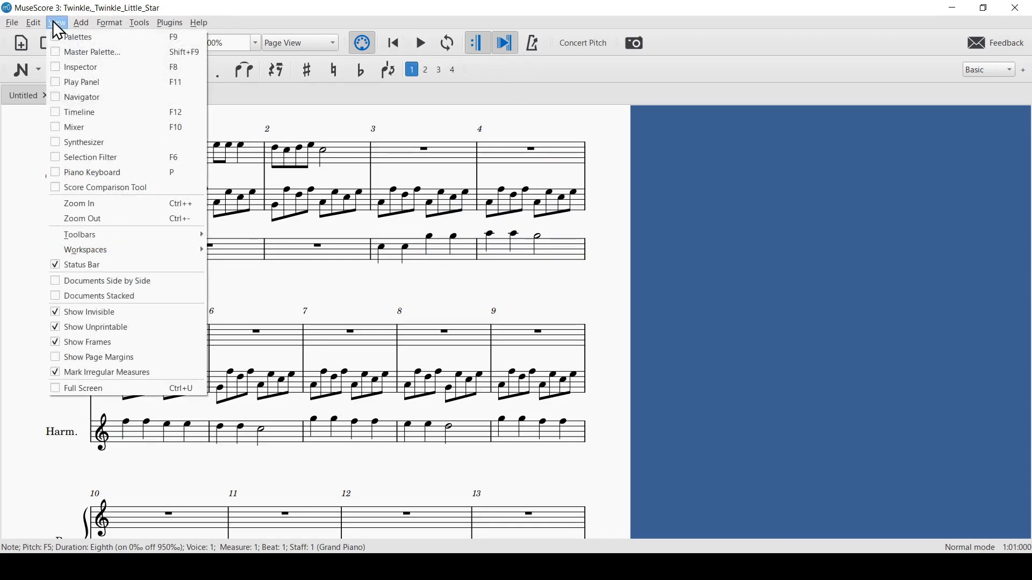
pyautogui.click(61, 129)
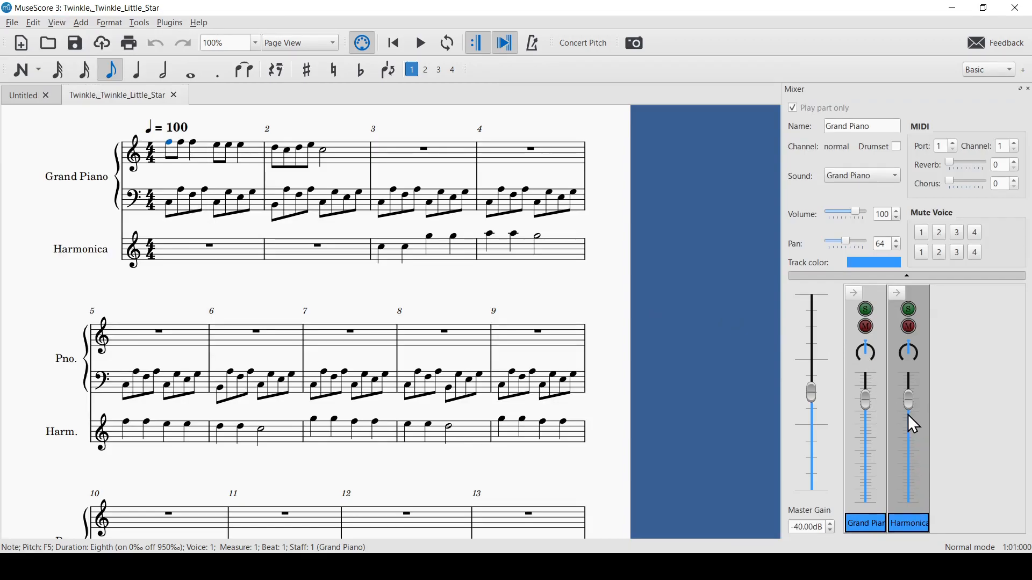
pyautogui.moveTo(910, 406)
pyautogui.click(423, 47)
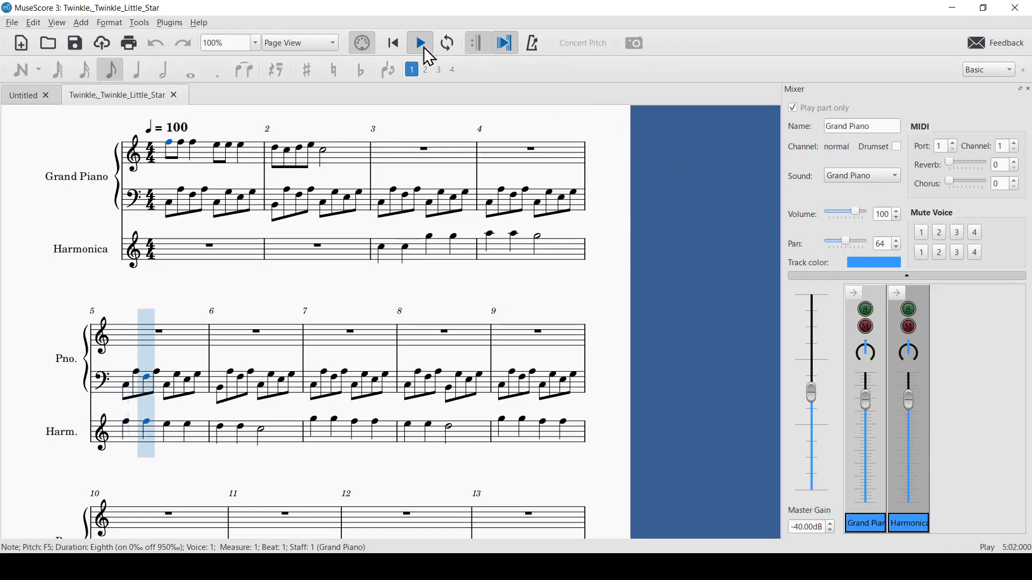
# Select the harmonica channel in the mixer, try its volume fader during playback, and stop playback
pyautogui.click(908, 398)
pyautogui.moveTo(907, 396); pyautogui.dragTo(914, 376)
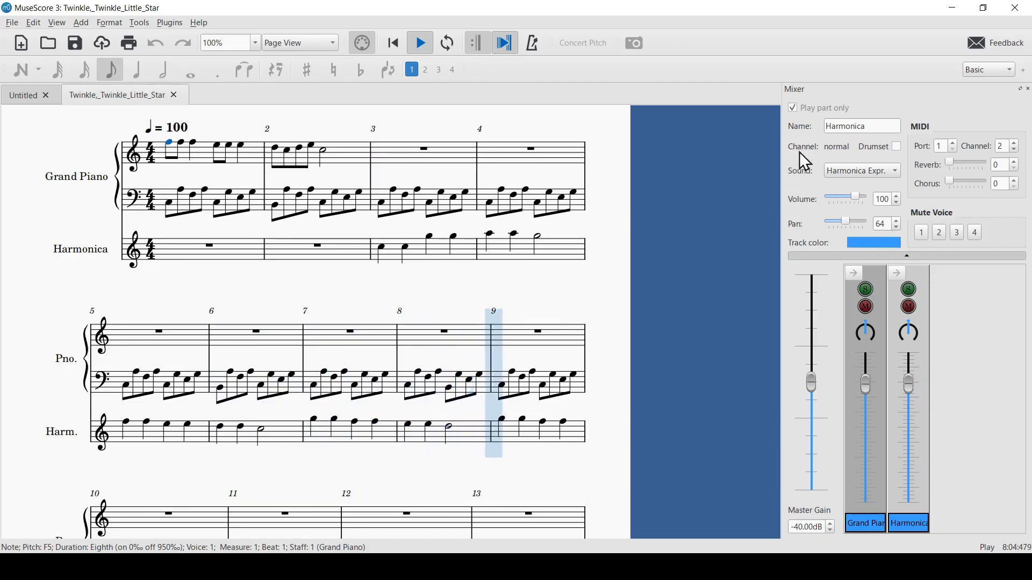
pyautogui.click(421, 45)
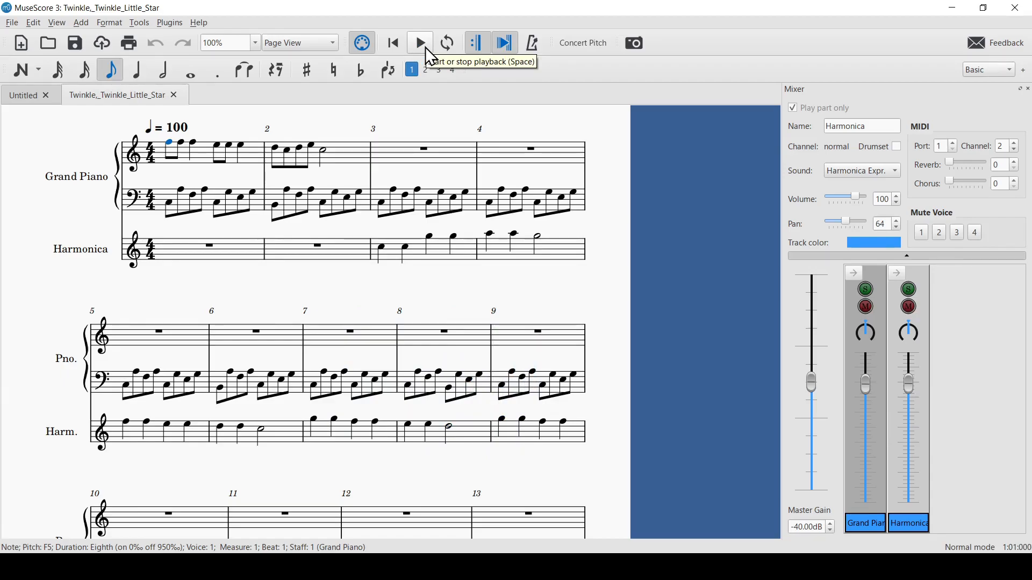
# Mute the harmonica channel and export the full score as MP3 audio with the file name AST
pyautogui.click(910, 307)
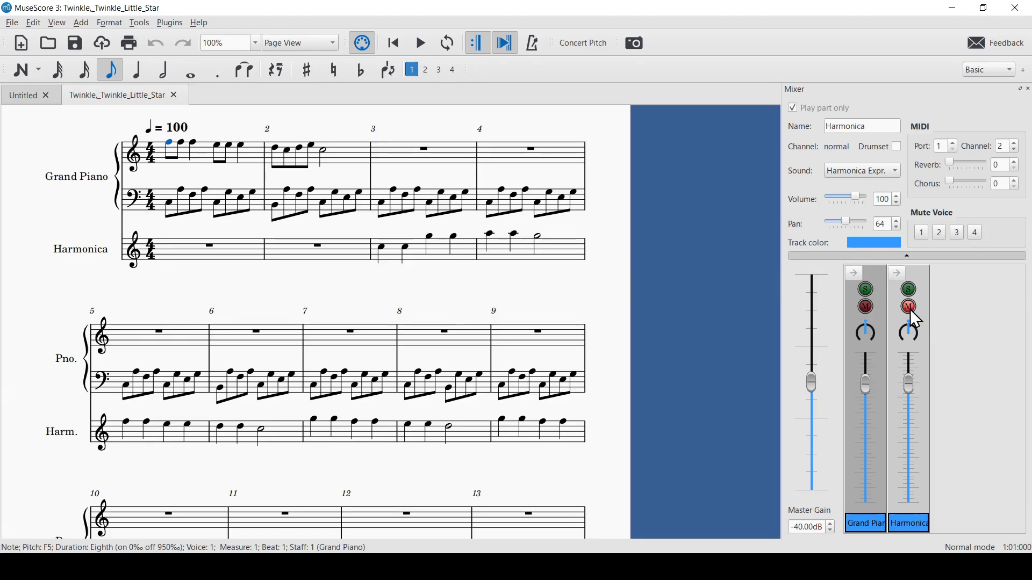
pyautogui.click(12, 23)
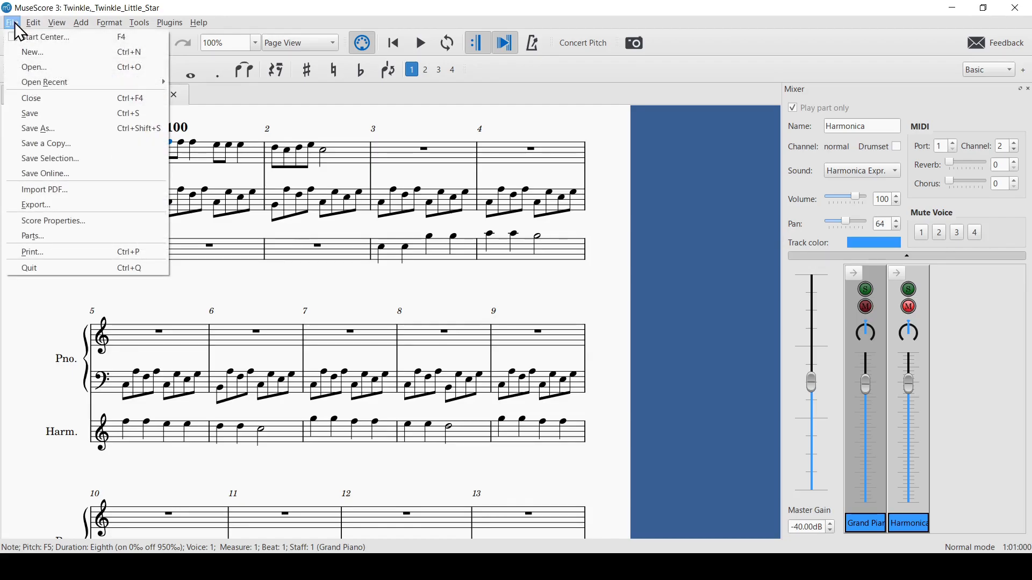
pyautogui.click(22, 216)
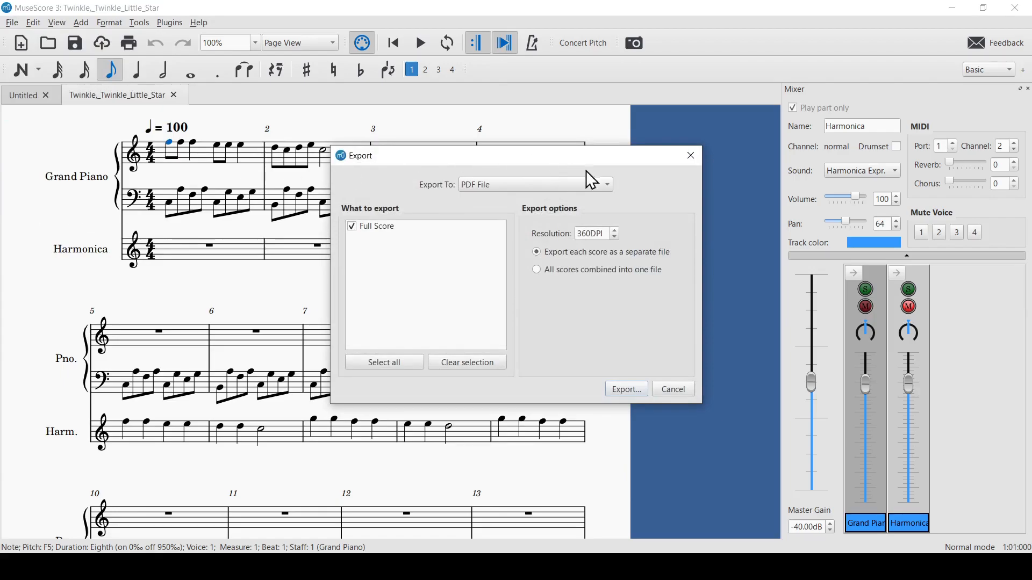
pyautogui.click(609, 182)
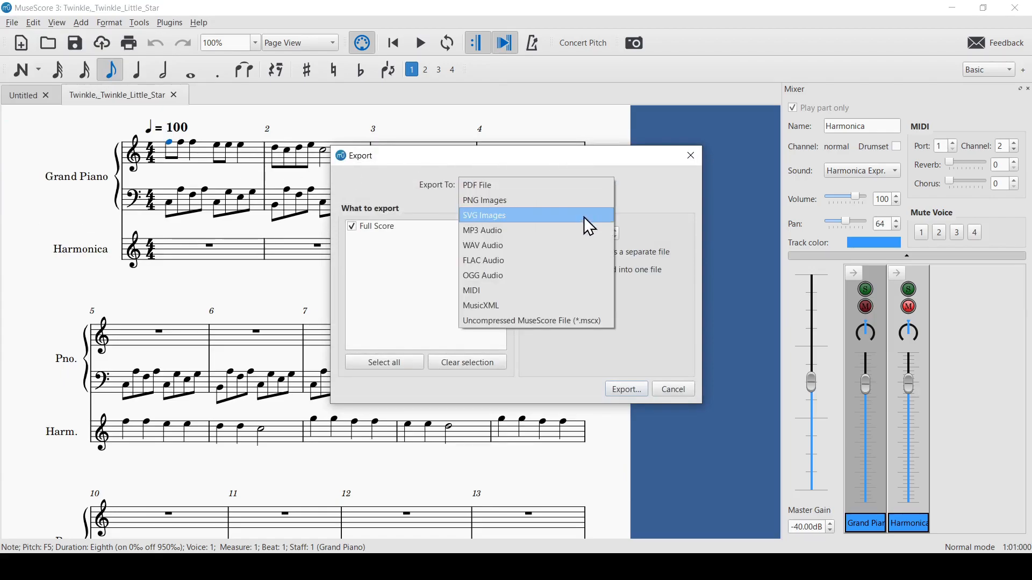
pyautogui.click(579, 233)
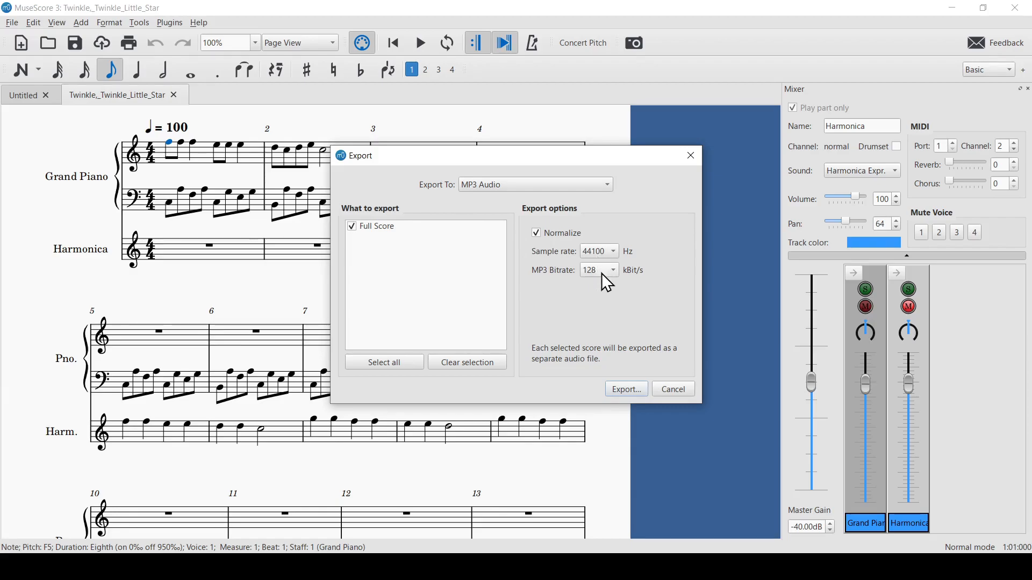
pyautogui.click(627, 388)
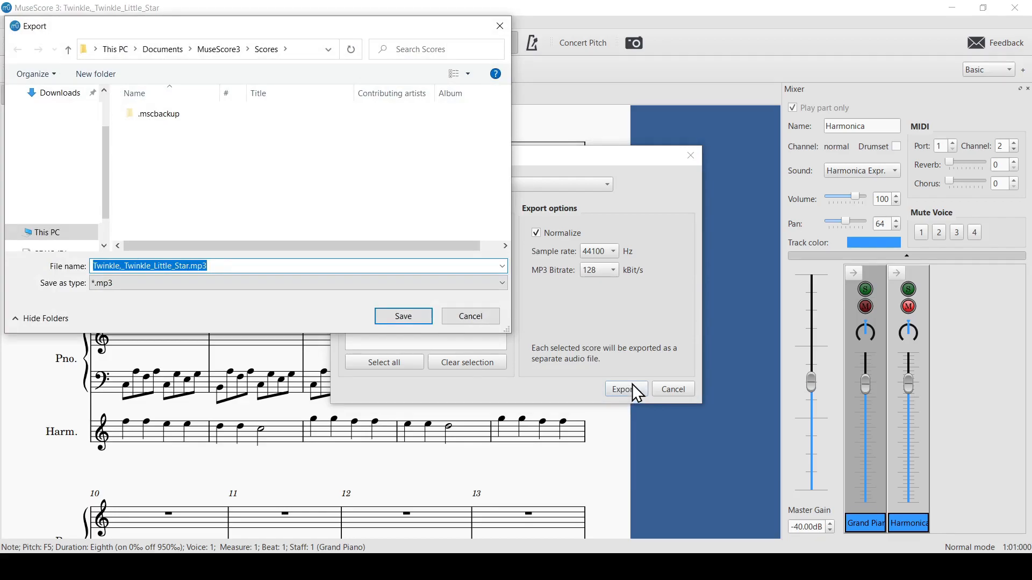
pyautogui.write('AST')
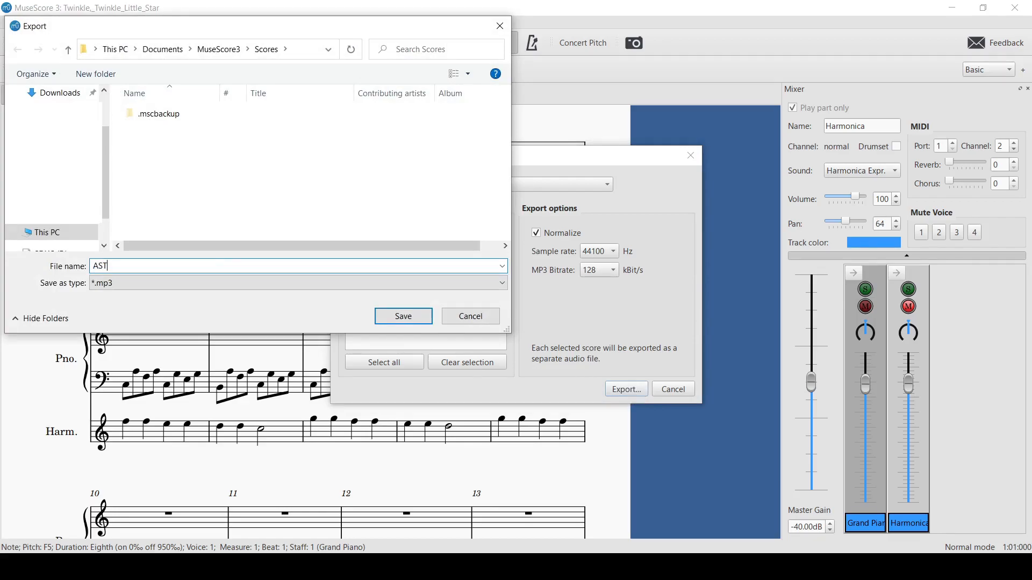
pyautogui.click(426, 320)
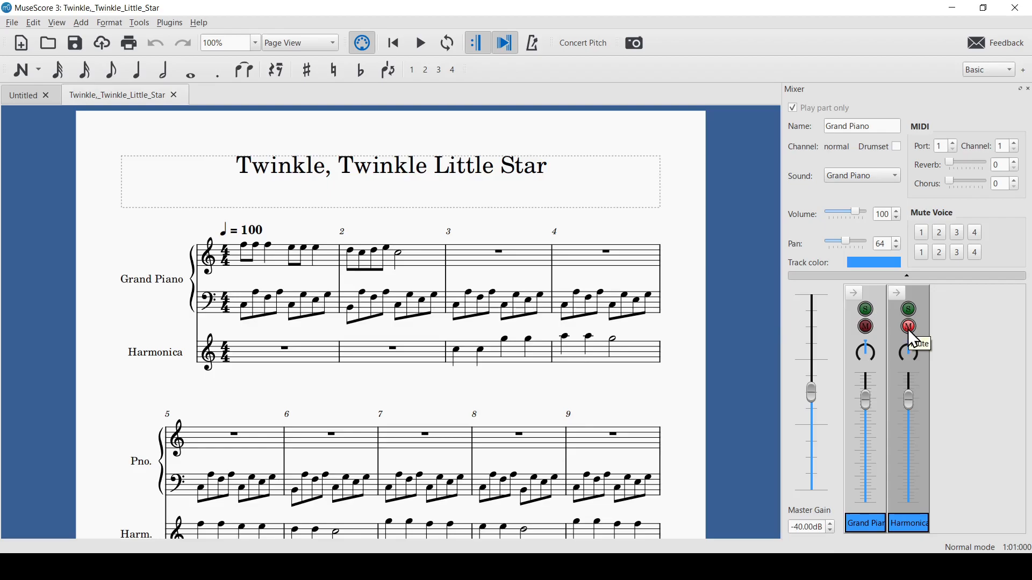
# Unmute the harmonica channel and export the full score as MP3 audio with the file name "AST with Cover Music"
pyautogui.click(18, 23)
pyautogui.click(50, 208)
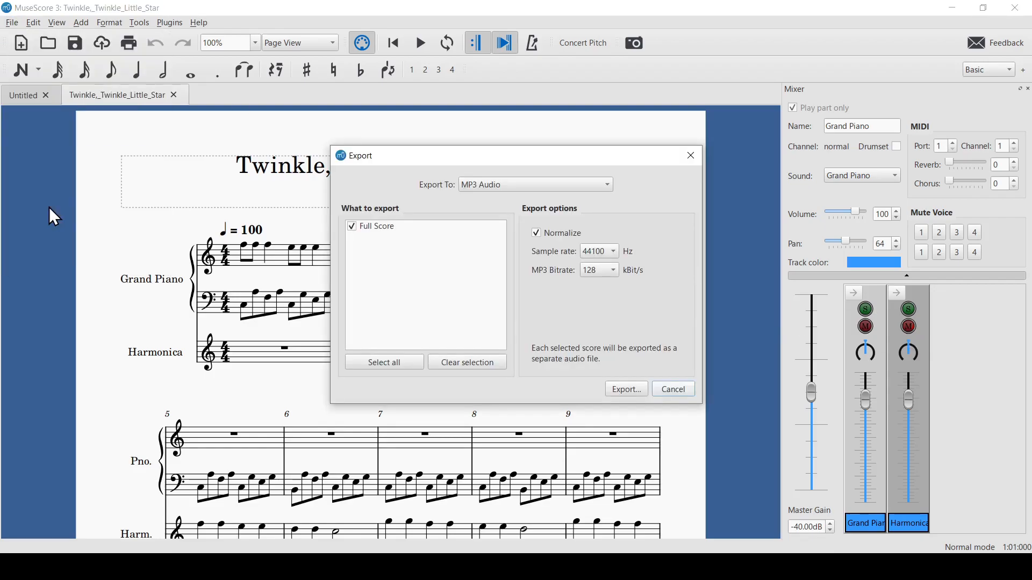
pyautogui.click(626, 389)
pyautogui.write('AST ')
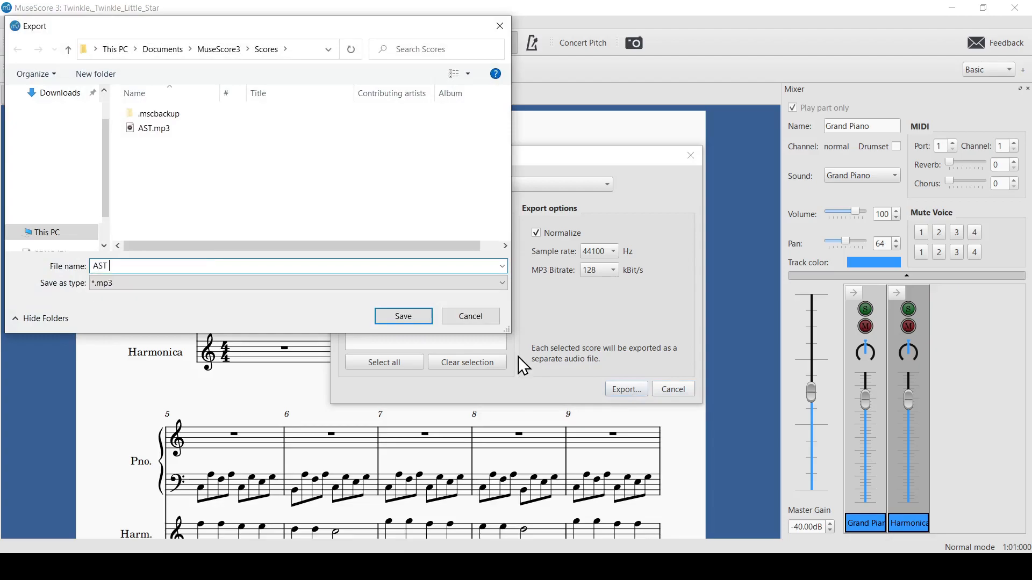
pyautogui.write('with Cover Music')
pyautogui.click(411, 320)
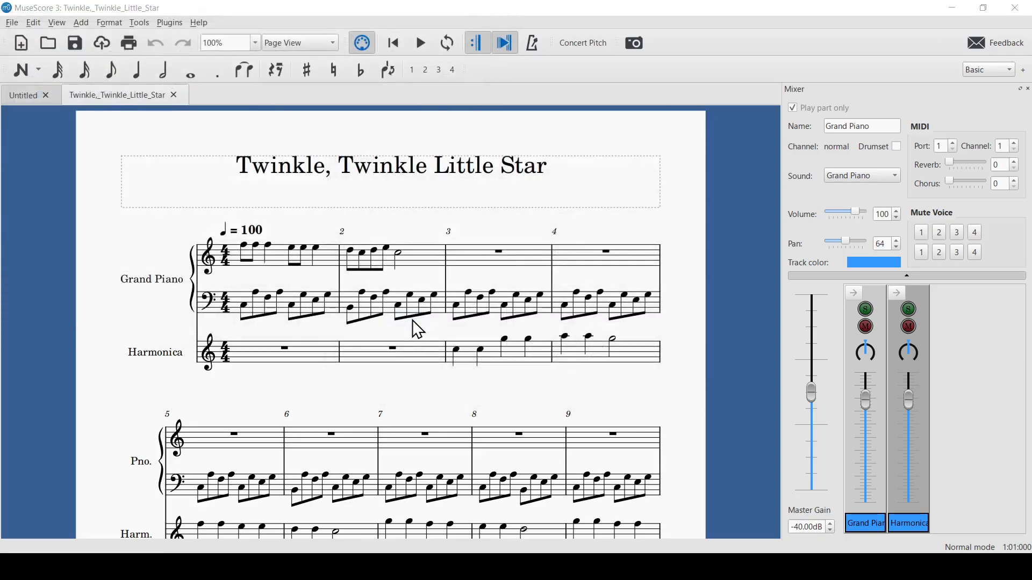